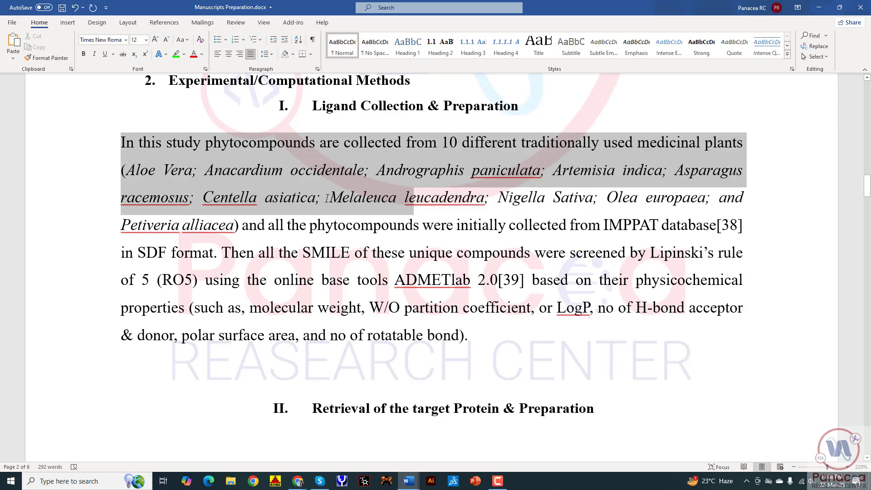
Step: Delete the list of plant species names inside the parentheses of the Ligand Collection & Preparation paragraph
{"action": "left_click", "coordinate": [138, 174]}
{"action": "left_click_drag", "start_coordinate": [137, 174], "coordinate": [235, 220]}
{"action": "key", "text": "Delete"}
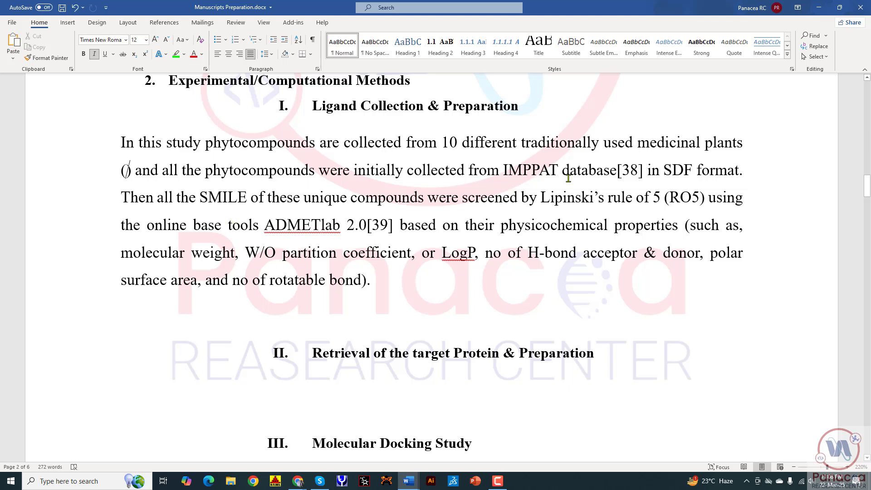
Step: Remove citation [38] after "IMPPAT database" in the ligand paragraph, keeping the word "database" intact
{"action": "left_click_drag", "start_coordinate": [522, 172], "coordinate": [610, 172]}
{"action": "left_click", "coordinate": [610, 172]}
{"action": "left_click", "coordinate": [625, 171]}
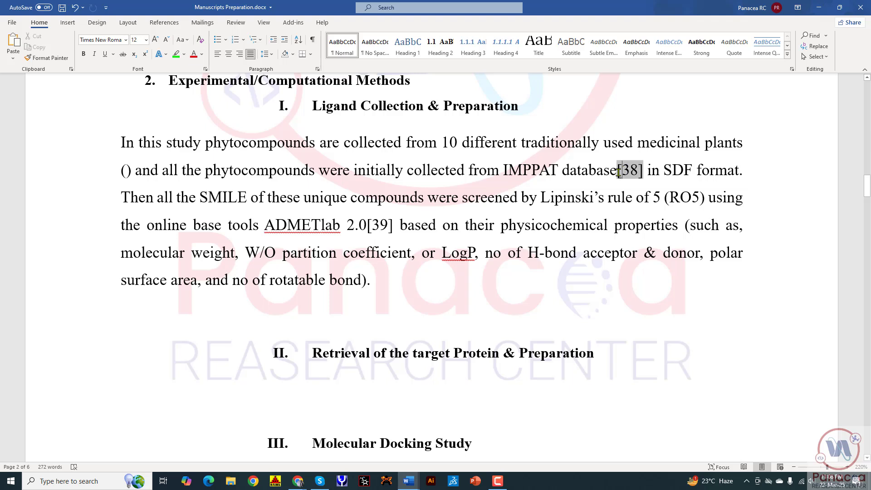
{"action": "left_click_drag", "start_coordinate": [643, 172], "coordinate": [620, 171]}
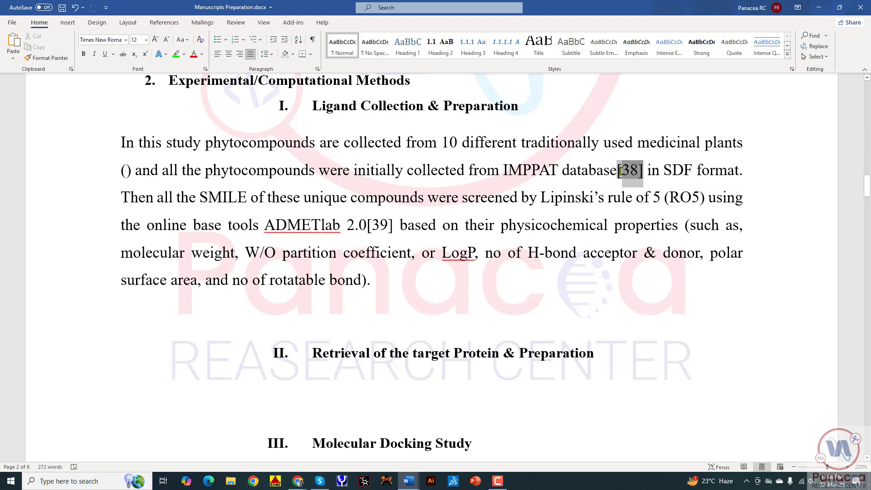
{"action": "key", "text": "Delete"}
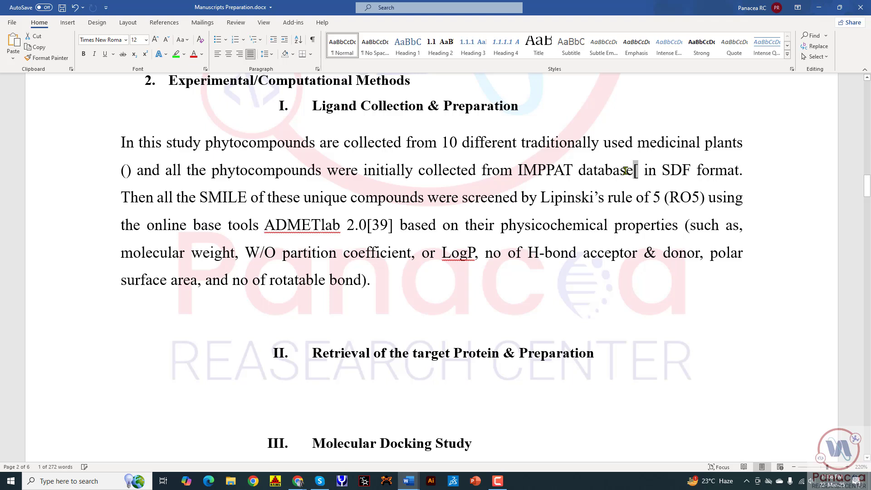
{"action": "key", "text": "BackSpace"}
{"action": "key", "text": "BackSpace"}
{"action": "key", "text": "Delete"}
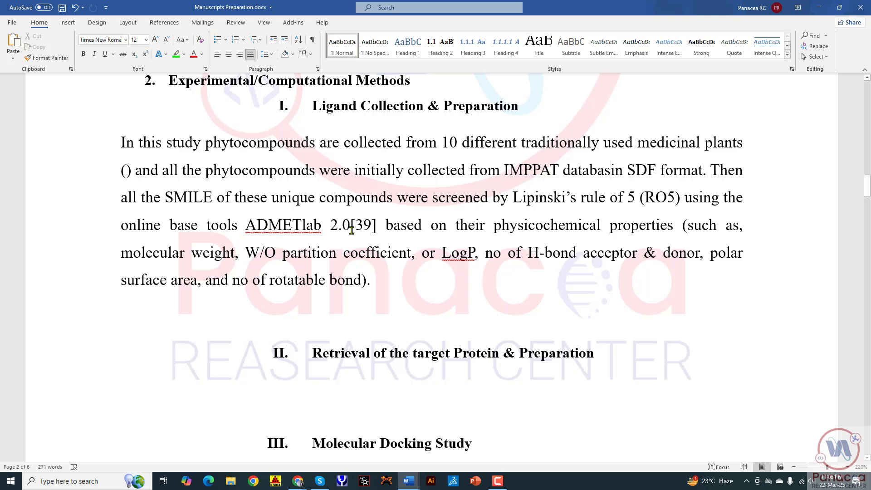
{"action": "type", "text": "e"}
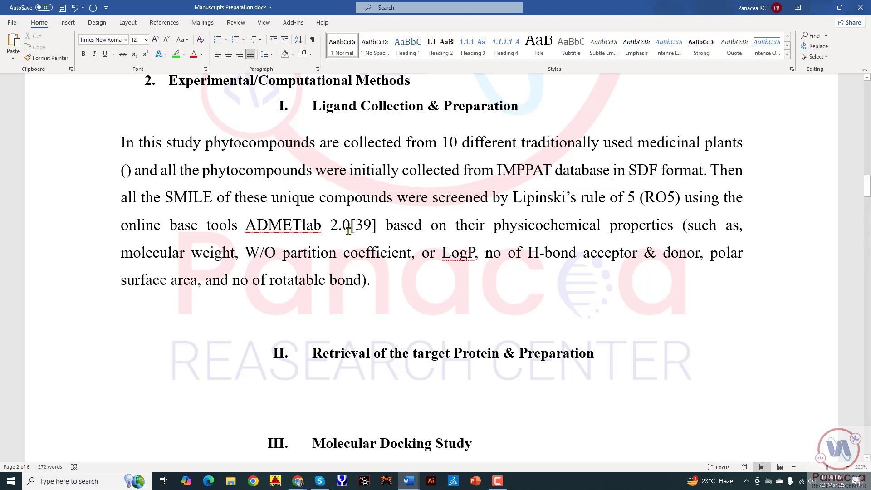
Step: Remove citation [39] after "ADMETlab 2.0", keeping the version number and correcting the double space before "based"
{"action": "mouse_move", "coordinate": [353, 231]}
{"action": "left_mouse_down"}
{"action": "mouse_move", "coordinate": [377, 232]}
{"action": "mouse_move", "coordinate": [356, 230]}
{"action": "mouse_move", "coordinate": [369, 235]}
{"action": "left_mouse_up"}
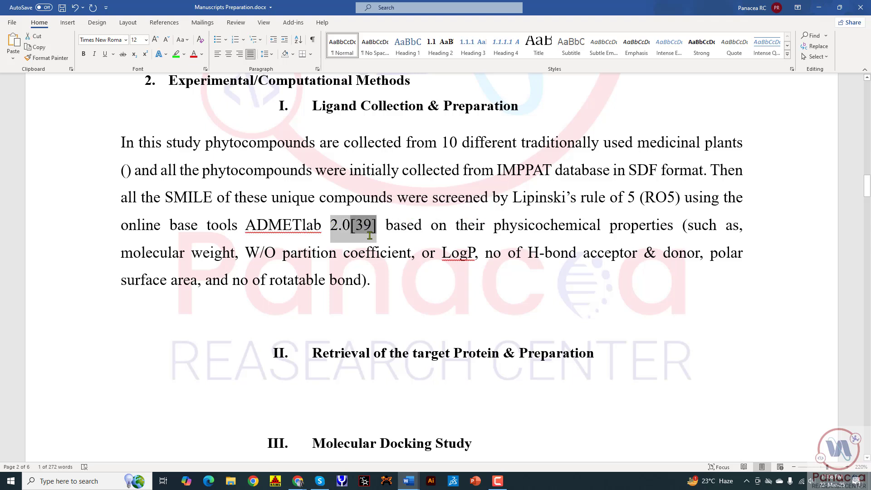
{"action": "key", "text": "BackSpace"}
{"action": "key", "text": "BackSpace"}
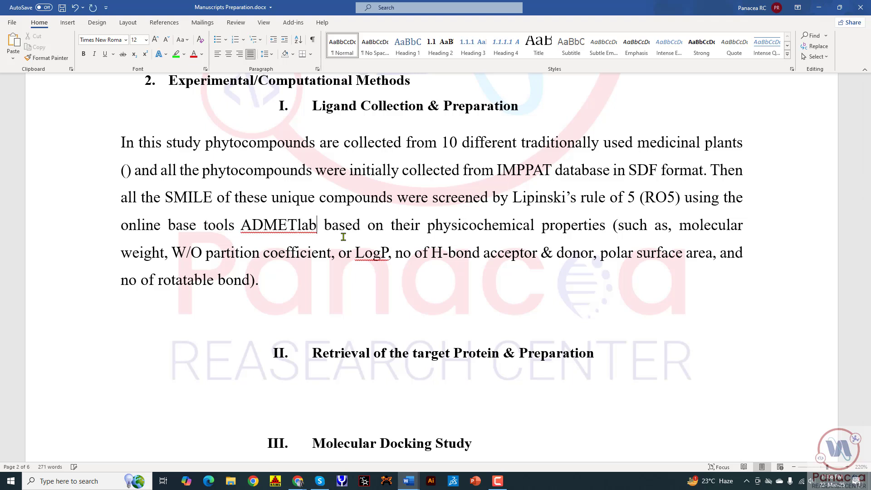
{"action": "type", "text": "2.0"}
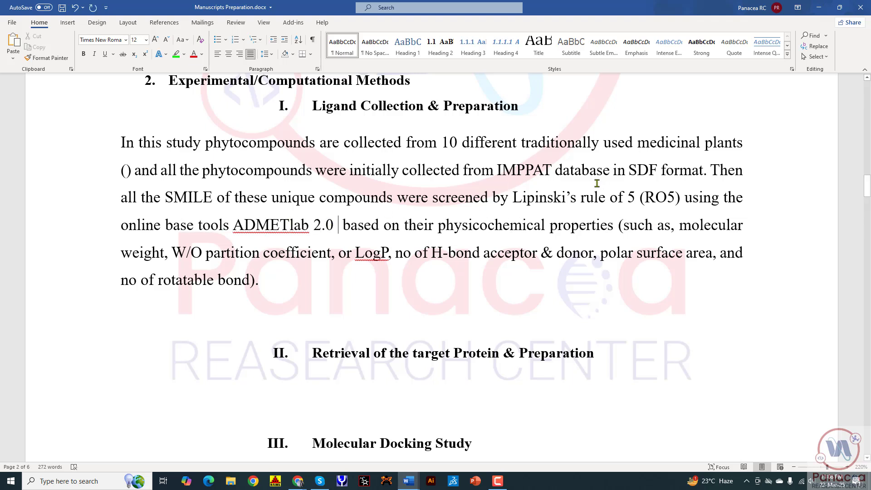
{"action": "left_click_drag", "start_coordinate": [499, 168], "coordinate": [597, 173]}
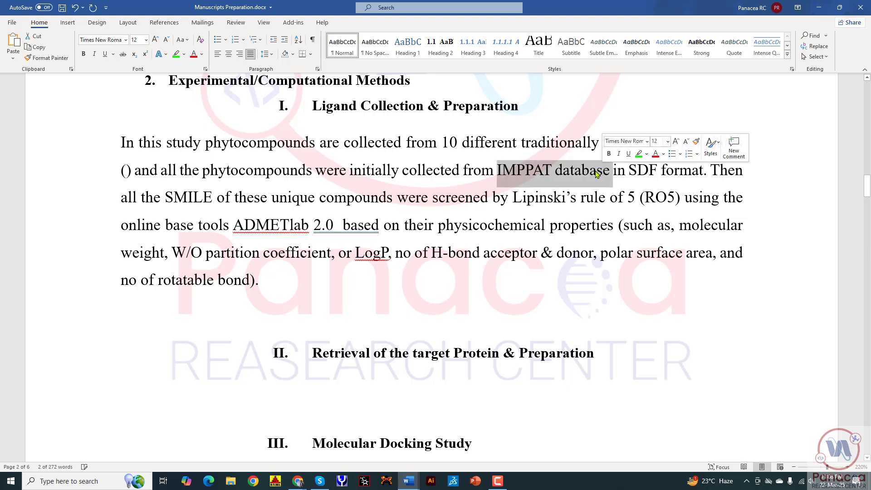
{"action": "right_click", "coordinate": [345, 230]}
{"action": "left_click", "coordinate": [350, 243]}
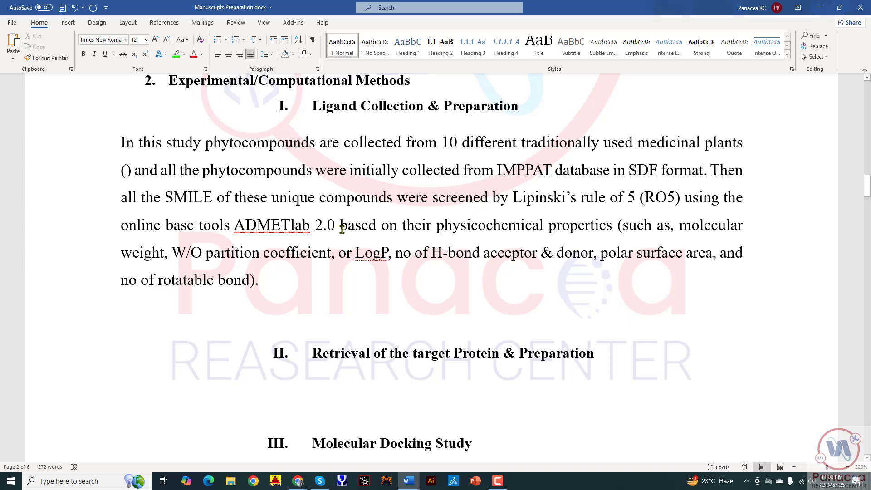
Step: Switch to Chrome and search Google for "pubchem database citation" in a new tab
{"action": "mouse_move", "coordinate": [298, 481]}
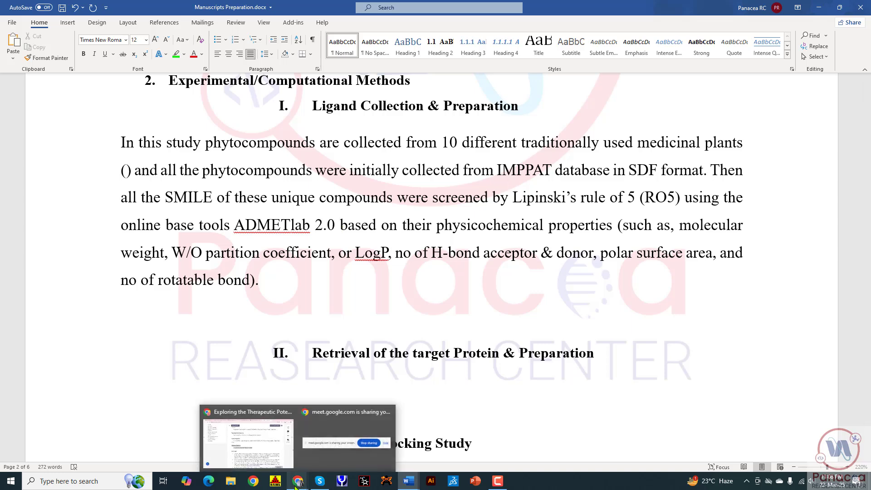
{"action": "left_click", "coordinate": [288, 462]}
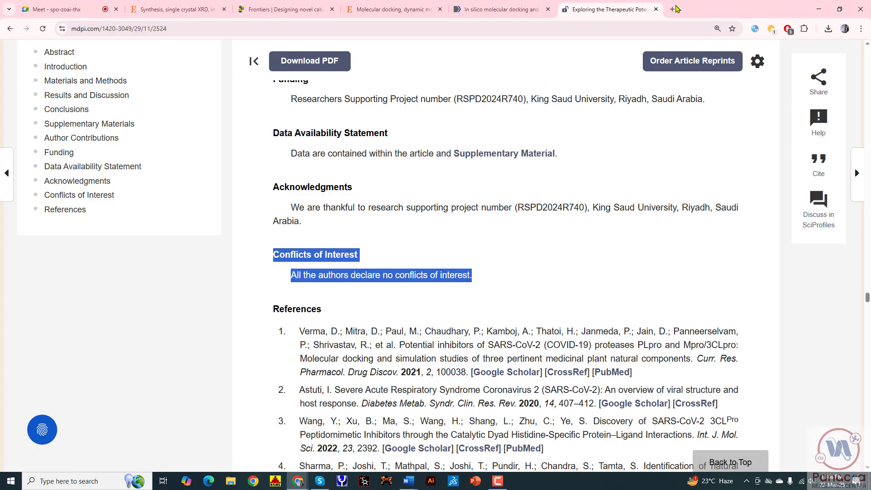
{"action": "left_click", "coordinate": [672, 9]}
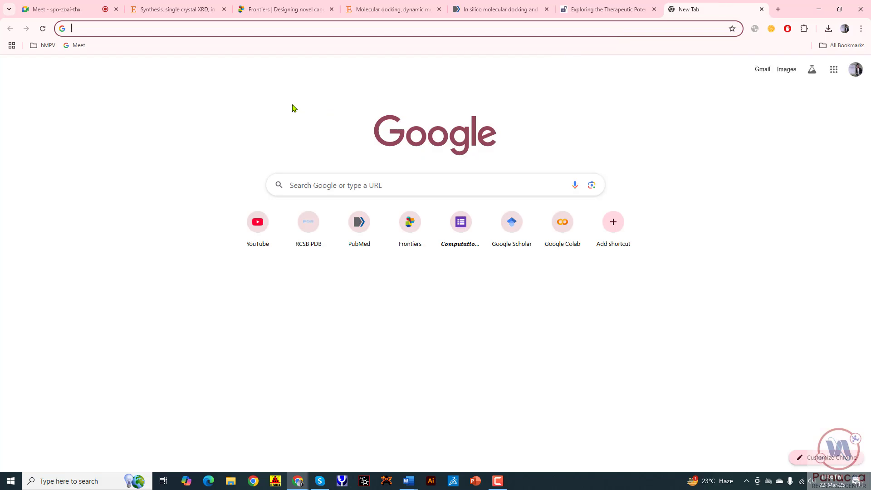
{"action": "type", "text": "pubchem "}
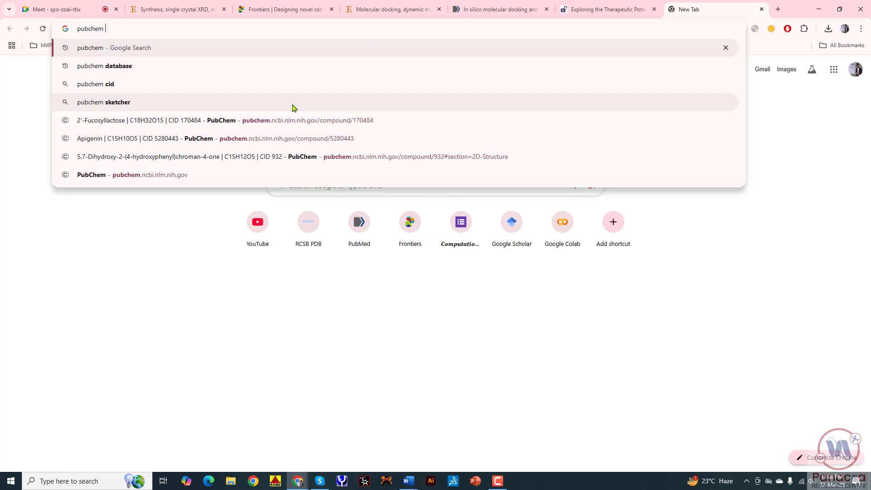
{"action": "type", "text": "database"}
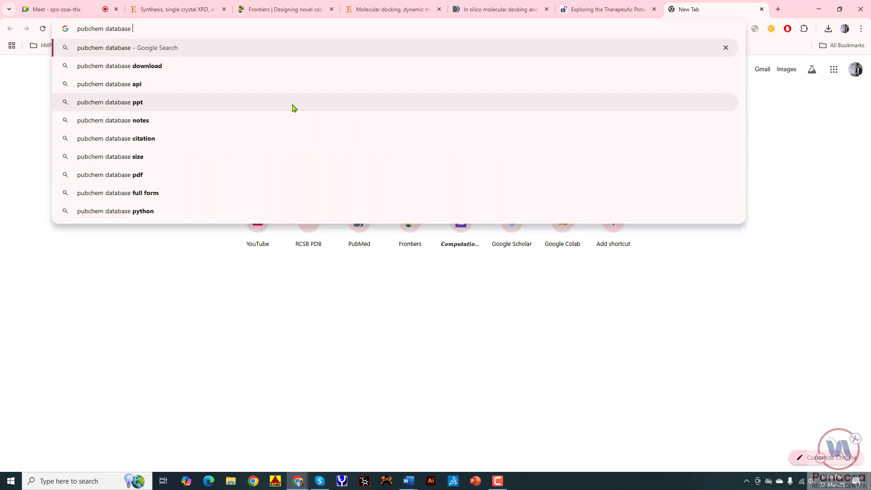
{"action": "type", "text": " citation"}
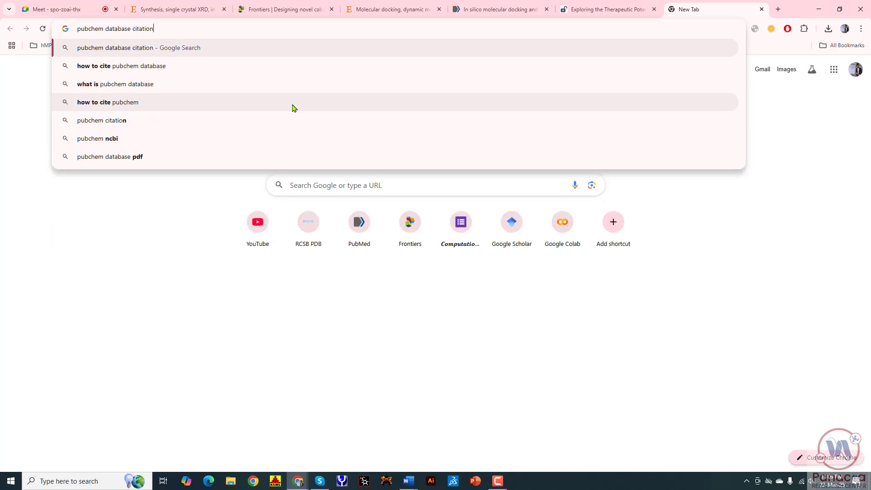
{"action": "key", "text": "Return"}
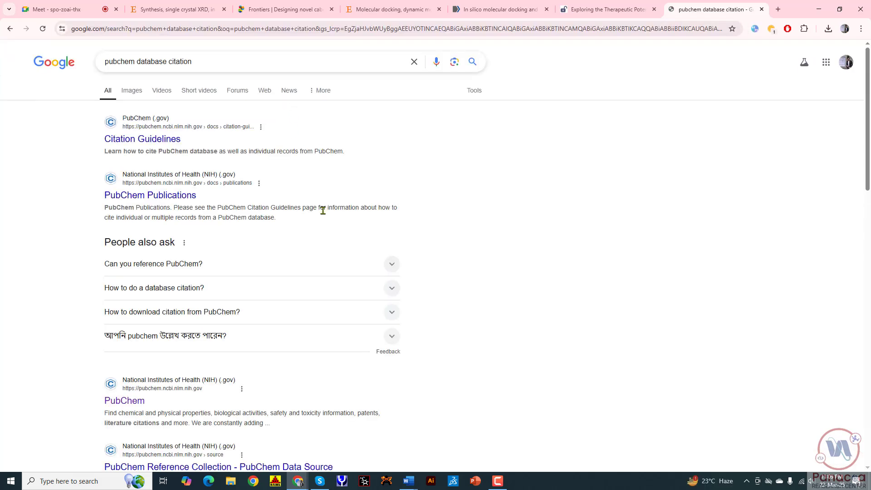
Step: Open the PubChem Citation Guidelines result in a new tab and review the AMA, MLA, APA and NLM primary citation formats
{"action": "scroll", "coordinate": [375, 211], "scroll_direction": "down", "scroll_amount": 3}
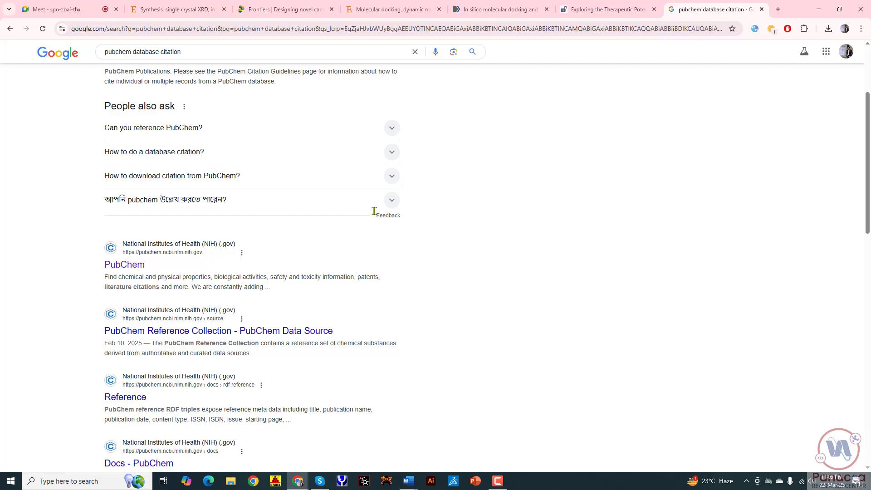
{"action": "scroll", "coordinate": [417, 186], "scroll_direction": "down", "scroll_amount": 3}
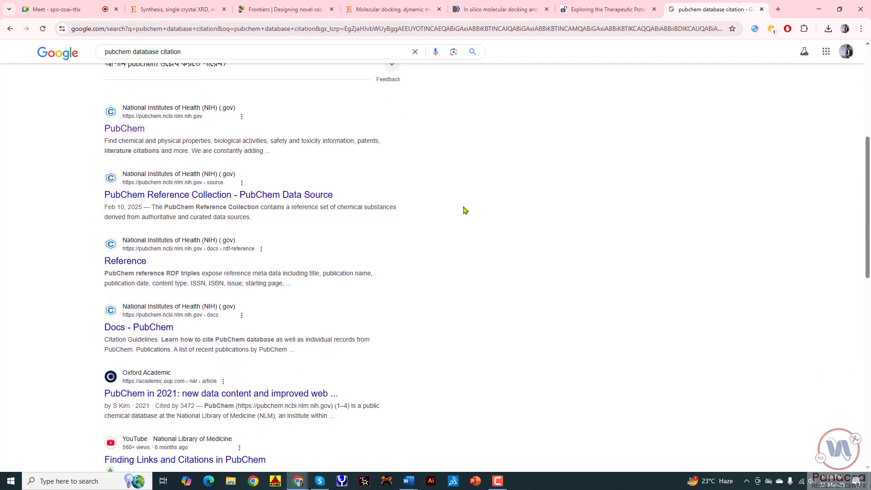
{"action": "scroll", "coordinate": [465, 210], "scroll_direction": "up", "scroll_amount": 6}
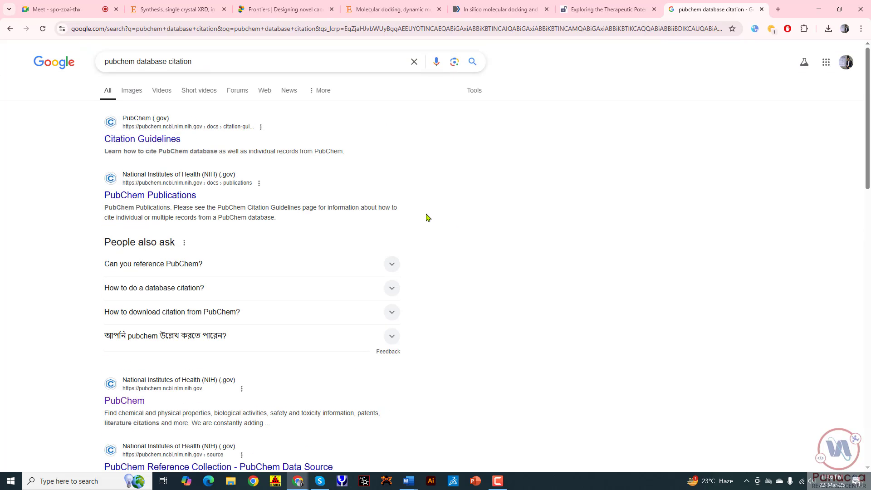
{"action": "right_click", "coordinate": [169, 140]}
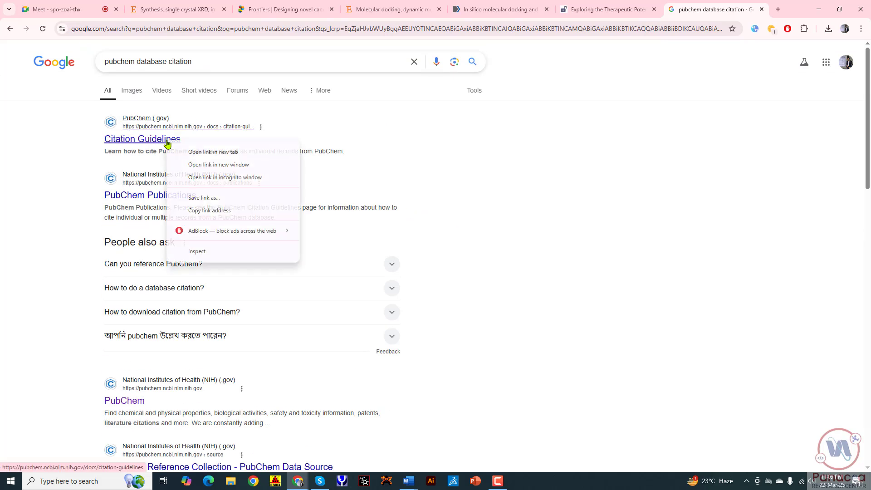
{"action": "left_click", "coordinate": [180, 153]}
{"action": "left_click", "coordinate": [721, 9]}
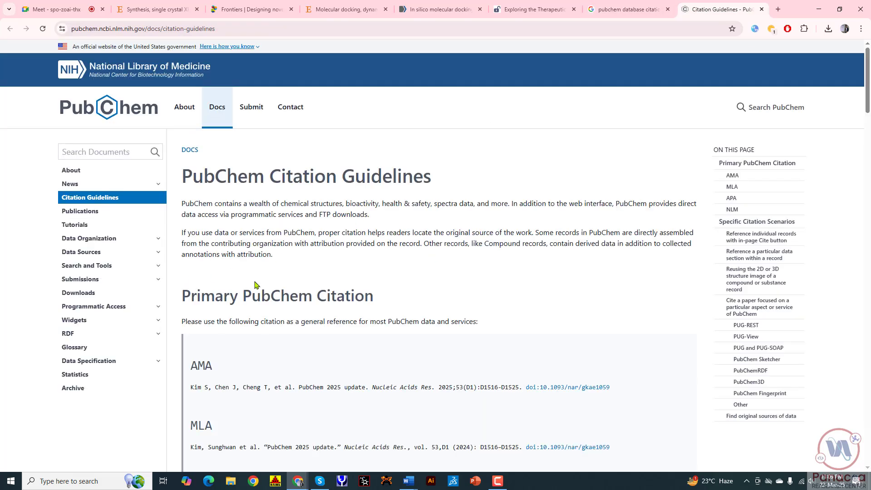
{"action": "scroll", "coordinate": [255, 285], "scroll_direction": "down", "scroll_amount": 2}
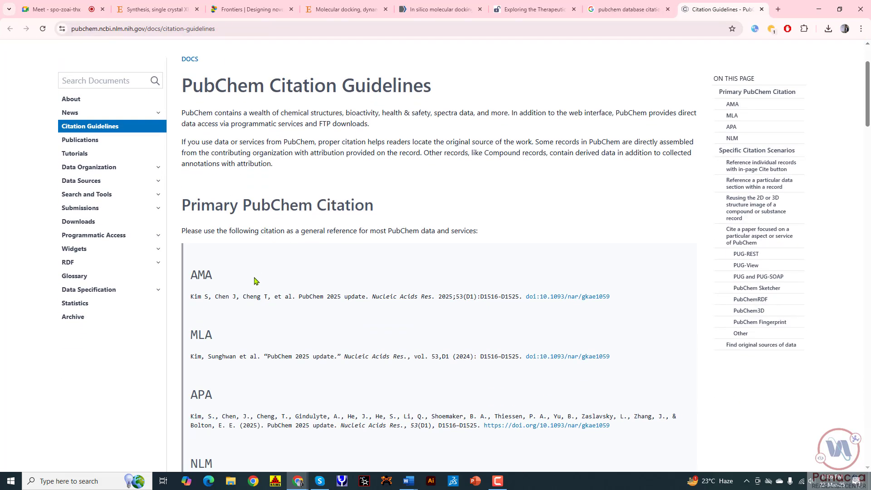
{"action": "scroll", "coordinate": [250, 273], "scroll_direction": "down", "scroll_amount": 5}
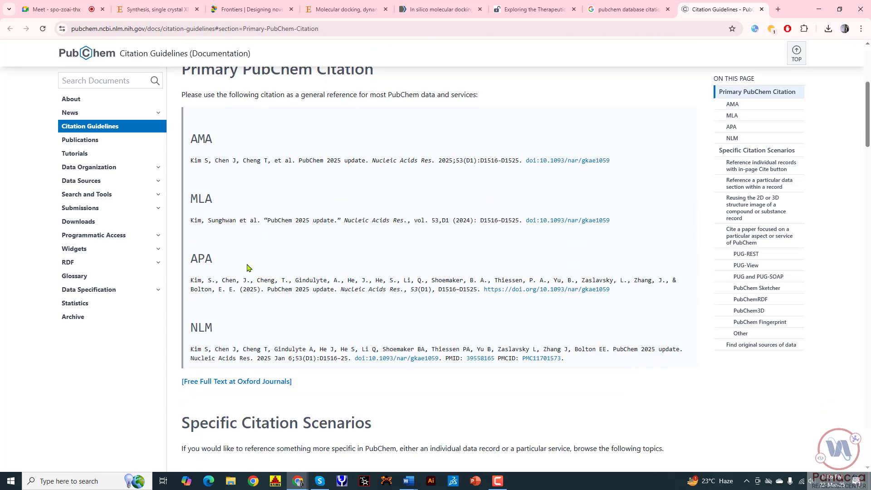
{"action": "scroll", "coordinate": [247, 267], "scroll_direction": "up", "scroll_amount": 2}
{"action": "scroll", "coordinate": [228, 298], "scroll_direction": "up", "scroll_amount": 1}
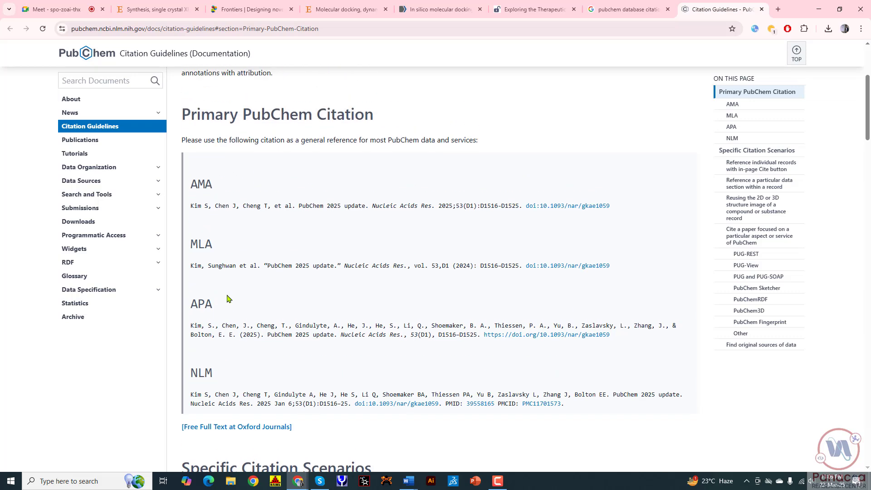
Step: Return to the Google results and open the PubChem Reference Collection data source page
{"action": "left_click", "coordinate": [628, 10]}
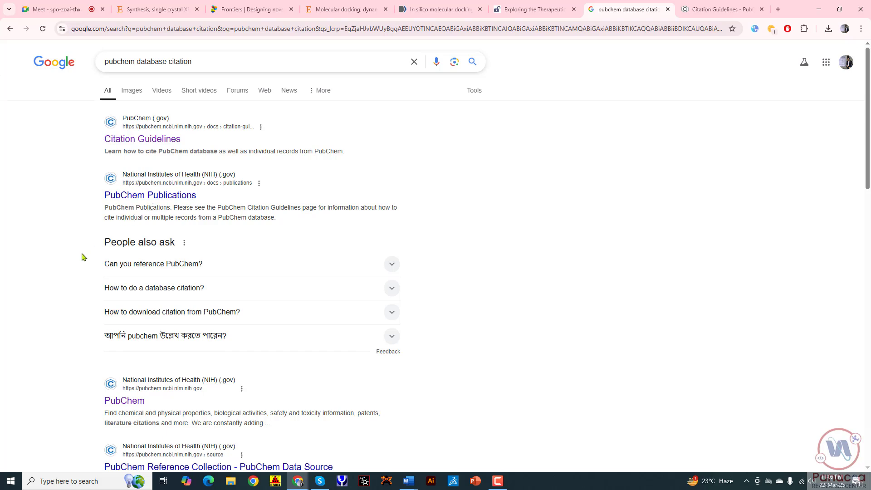
{"action": "scroll", "coordinate": [80, 258], "scroll_direction": "down", "scroll_amount": 5}
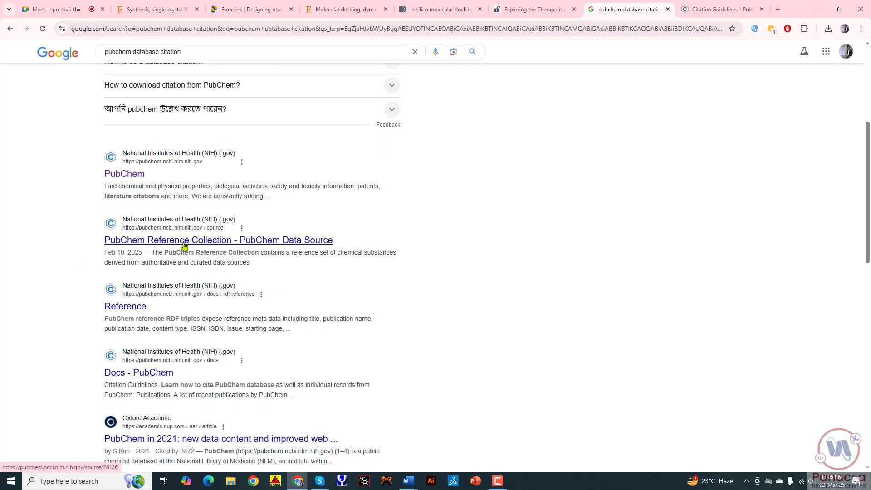
{"action": "left_click", "coordinate": [173, 241]}
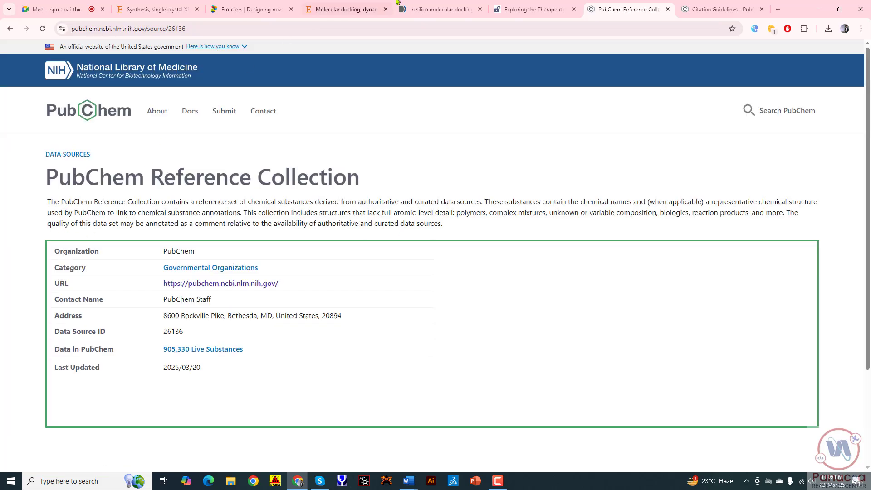
Step: Search the open MDPI article for "pubchem" and go to the mention in section 2.2, Phytocompound Collection and Preparation
{"action": "left_click", "coordinate": [512, 5]}
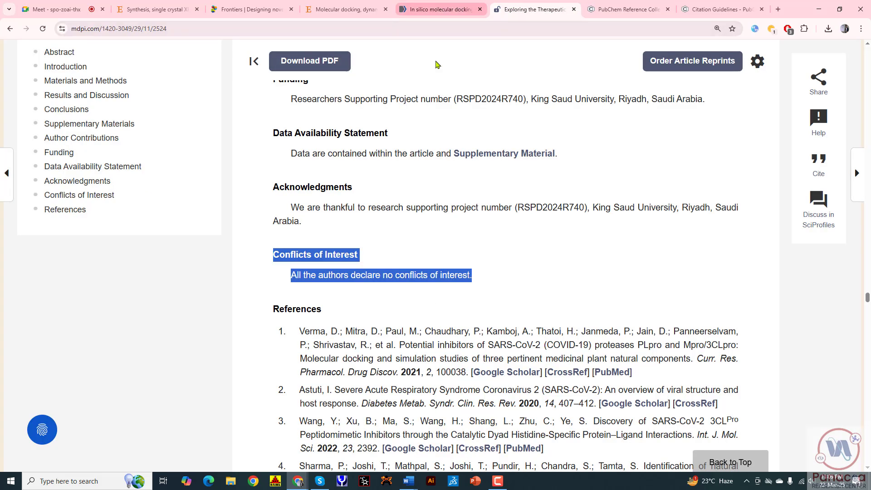
{"action": "left_click", "coordinate": [406, 179]}
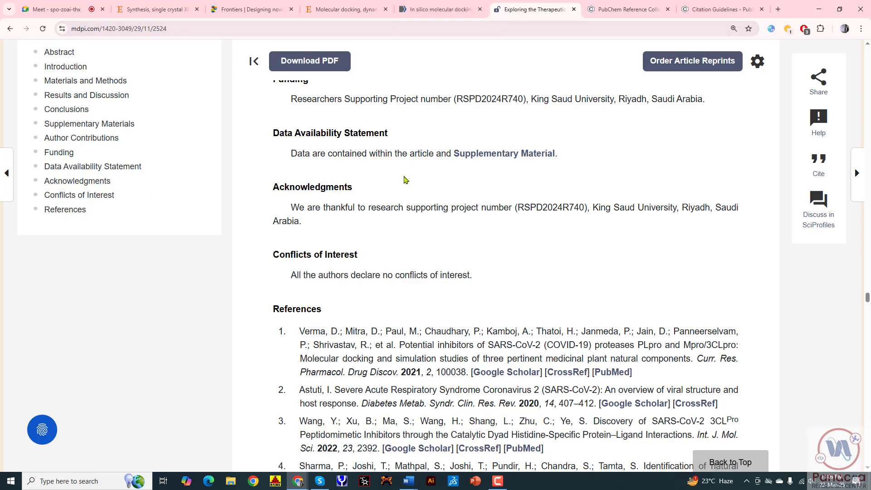
{"action": "key", "text": "ctrl+f"}
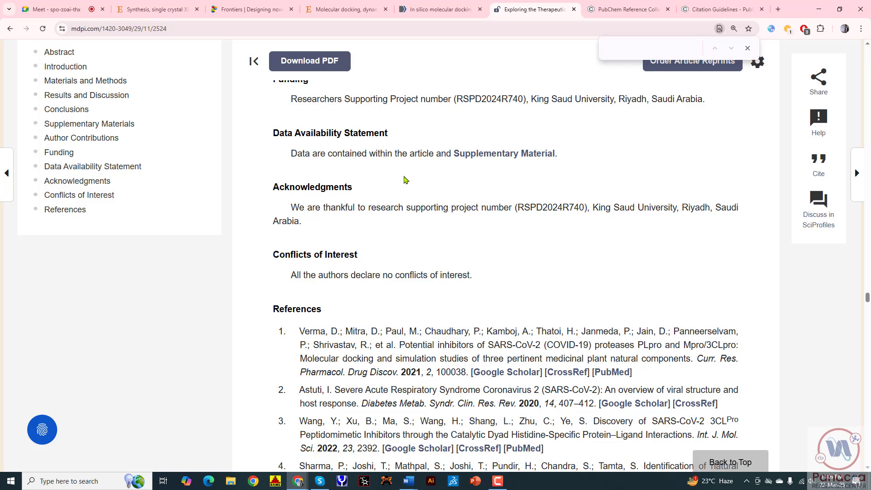
{"action": "type", "text": "p[ub"}
{"action": "left_click", "coordinate": [611, 48]}
{"action": "key", "text": "BackSpace"}
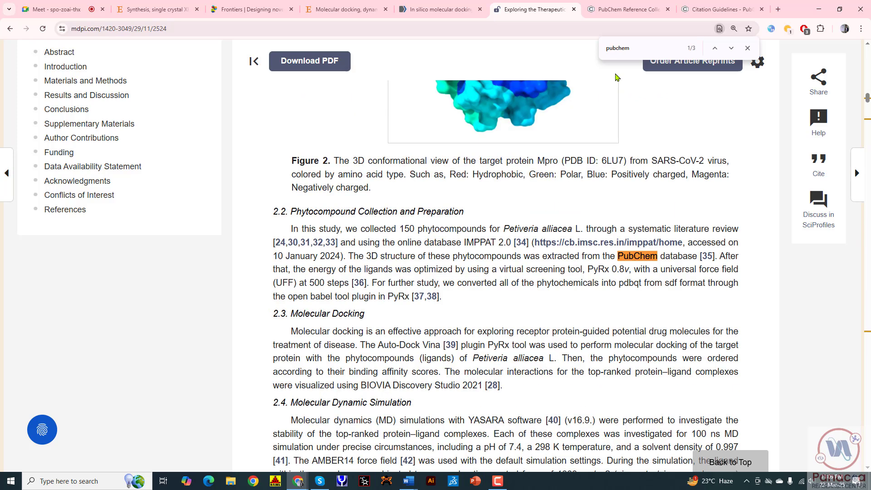
{"action": "key", "text": "Return"}
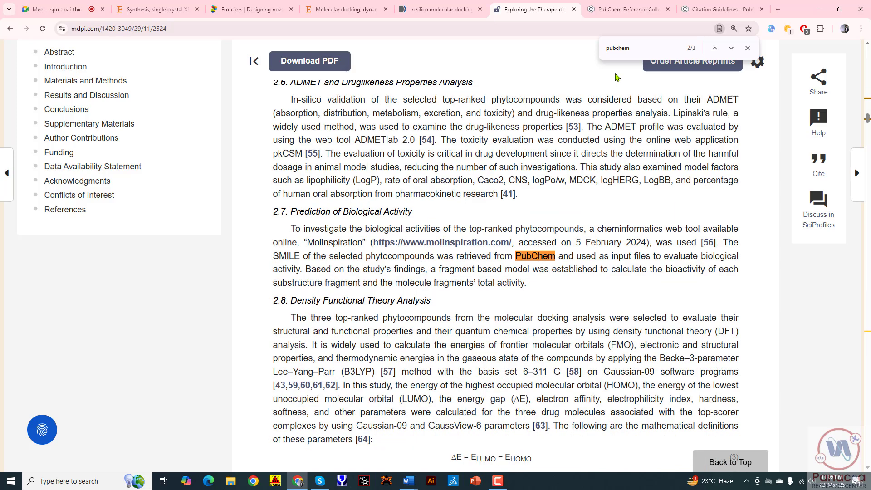
{"action": "left_click", "coordinate": [715, 48]}
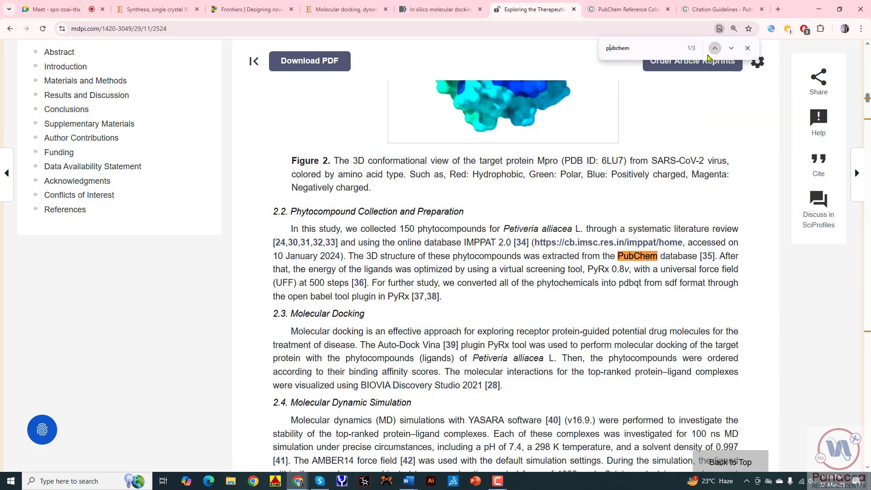
Step: Open the CrossRef link of the PubChem reference [35] in a new tab and go to that tab
{"action": "mouse_move", "coordinate": [707, 258]}
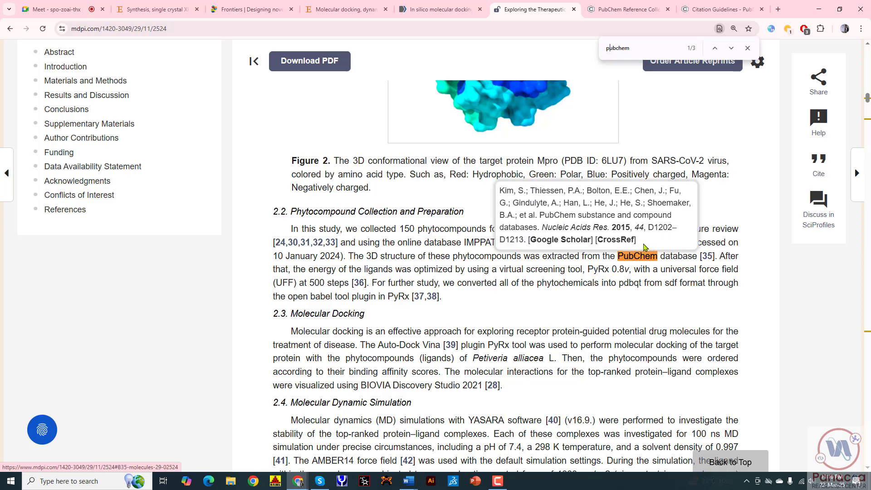
{"action": "right_click", "coordinate": [625, 243]}
{"action": "left_click", "coordinate": [648, 253]}
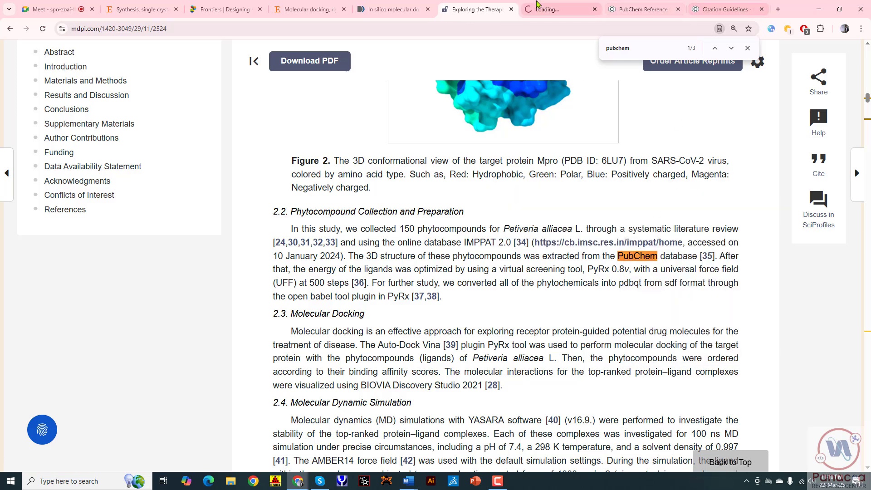
{"action": "left_click", "coordinate": [539, 10]}
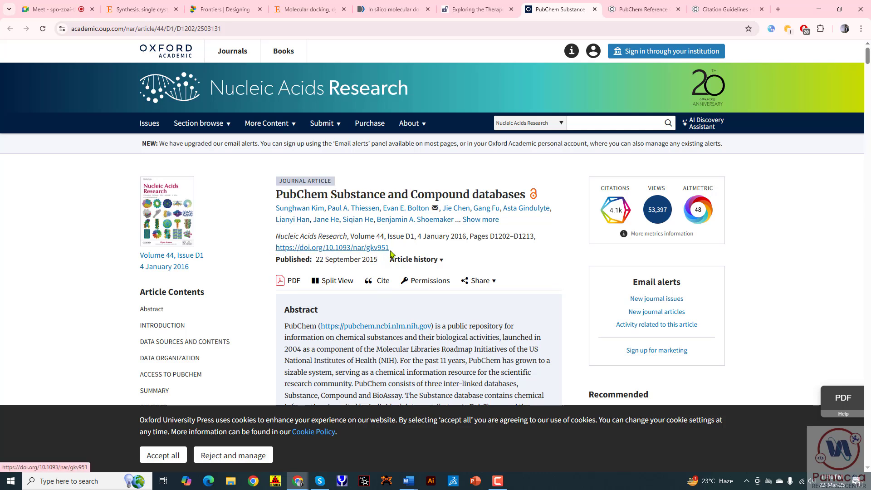
Step: Download the citation of "PubChem Substance and Compound databases" in the .bibtex (BibTex) format
{"action": "left_click", "coordinate": [385, 281]}
{"action": "left_click", "coordinate": [423, 181]}
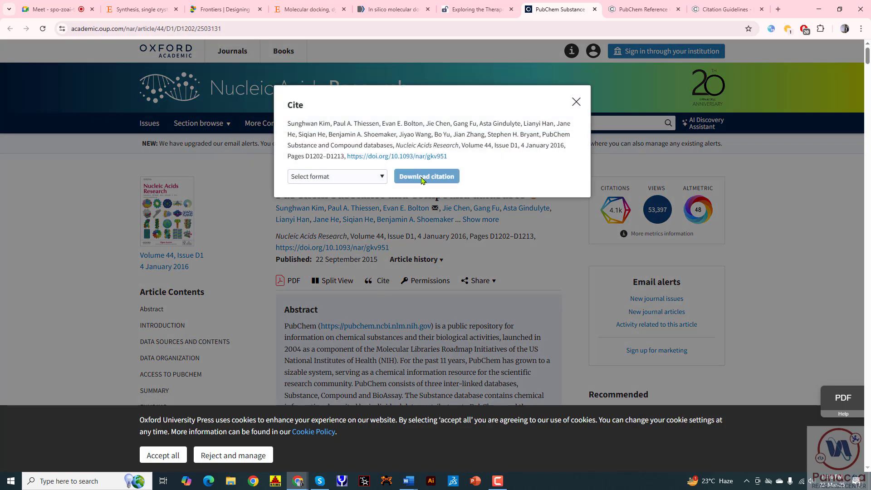
{"action": "left_click", "coordinate": [383, 179]}
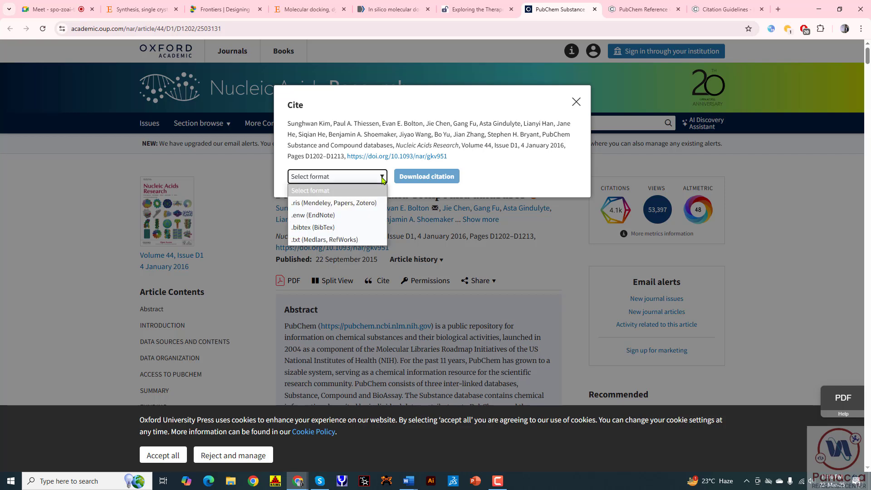
{"action": "left_click", "coordinate": [376, 228]}
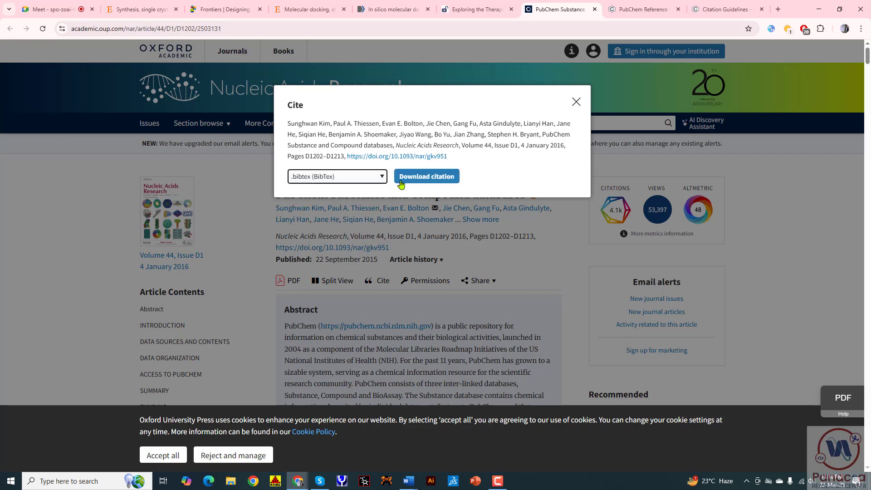
{"action": "left_click", "coordinate": [407, 178]}
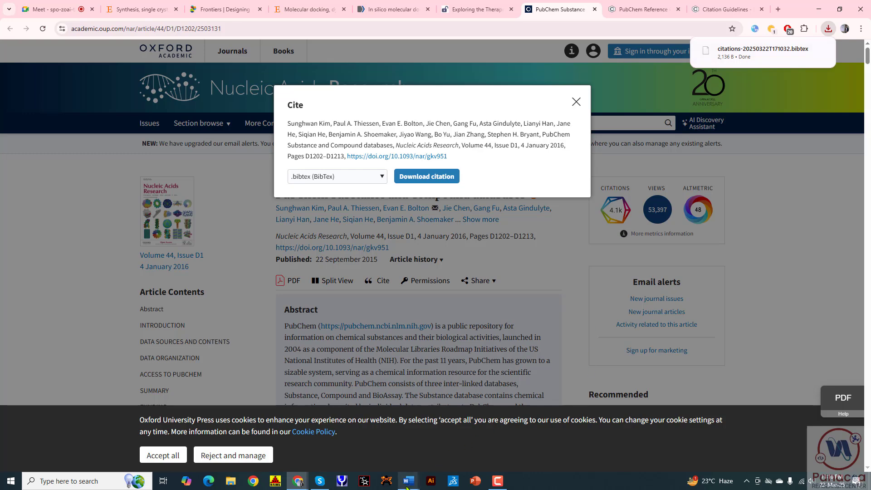
Step: Switch to the Word manuscript, open Mendeley Desktop and browse the All Documents library
{"action": "mouse_move", "coordinate": [407, 488]}
{"action": "left_click", "coordinate": [272, 442]}
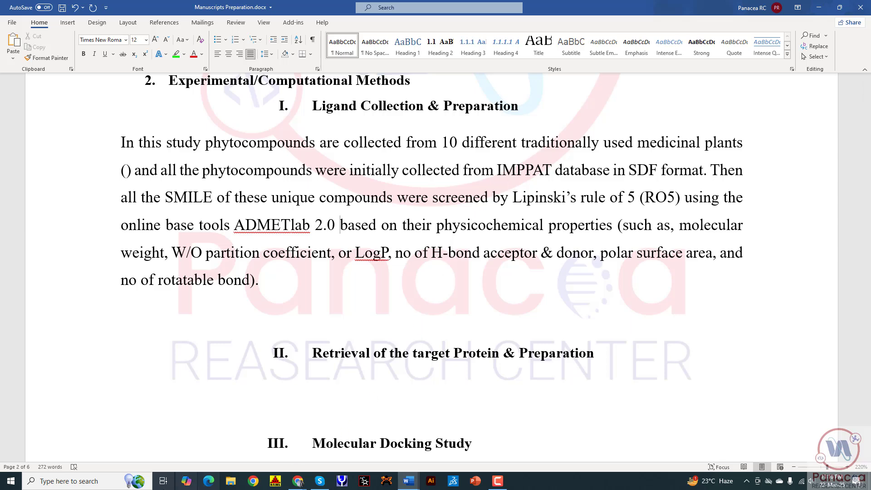
{"action": "left_click", "coordinate": [132, 485]}
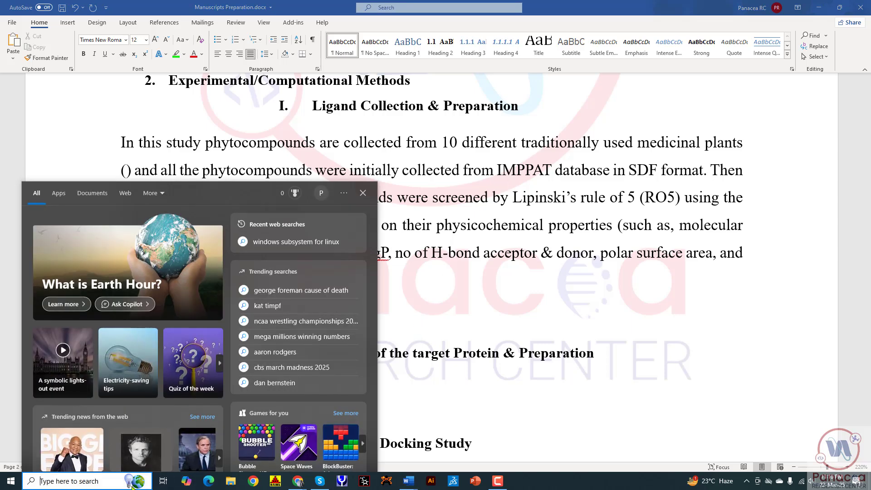
{"action": "type", "text": "mend"}
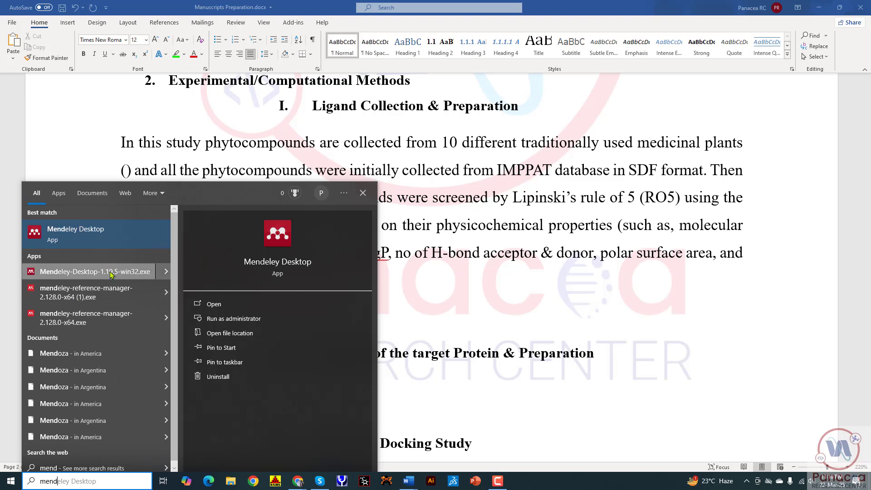
{"action": "left_click", "coordinate": [455, 193]}
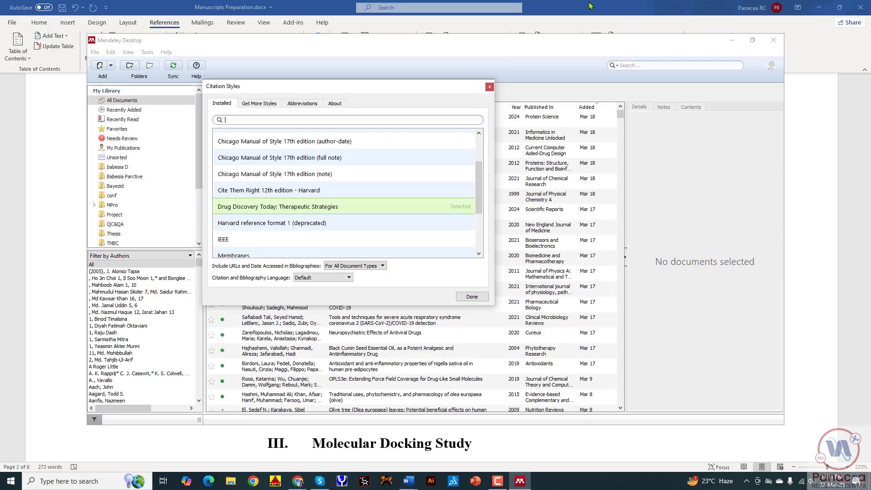
{"action": "left_click", "coordinate": [732, 40]}
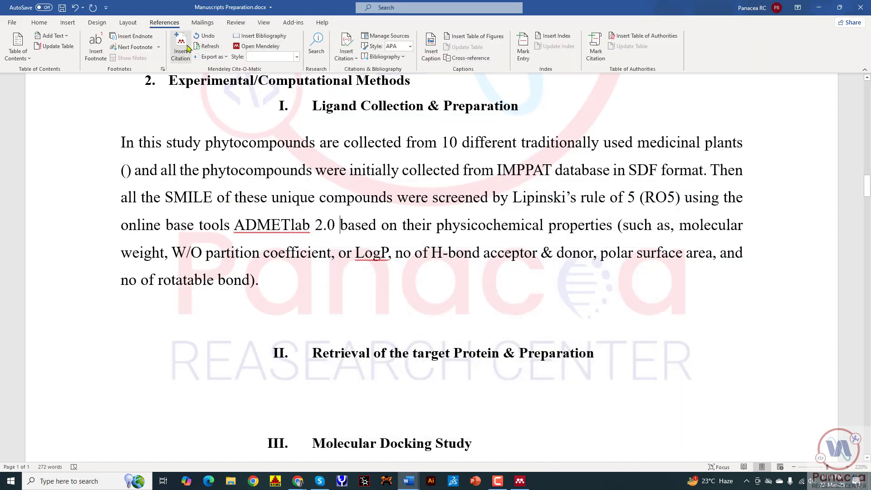
{"action": "left_click", "coordinate": [520, 481]}
{"action": "scroll", "coordinate": [368, 269], "scroll_direction": "down", "scroll_amount": 5}
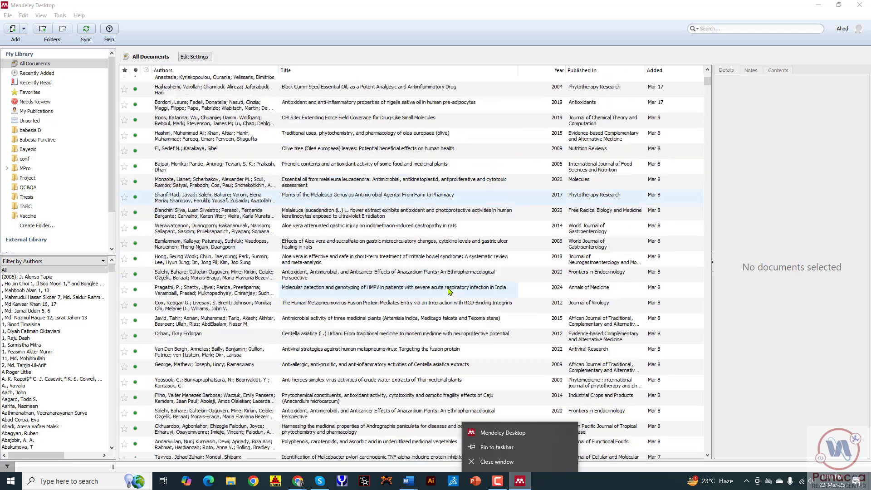
{"action": "scroll", "coordinate": [408, 273], "scroll_direction": "up", "scroll_amount": 5}
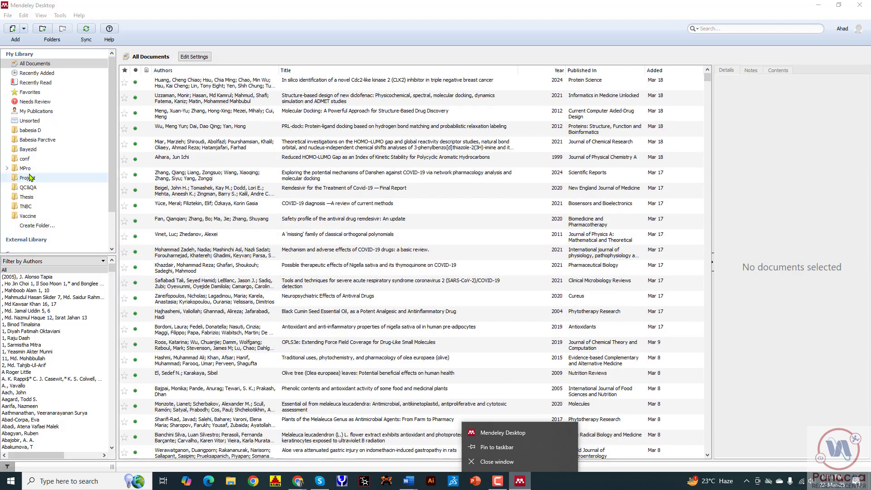
Step: Import the file citations-20250322T171032.bibtex from Downloads into the Mendeley library
{"action": "left_click", "coordinate": [37, 225]}
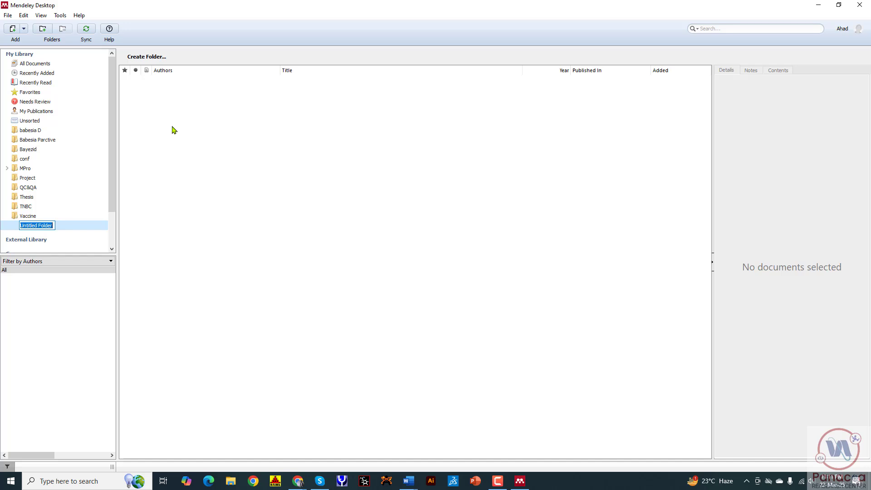
{"action": "key", "text": "Escape"}
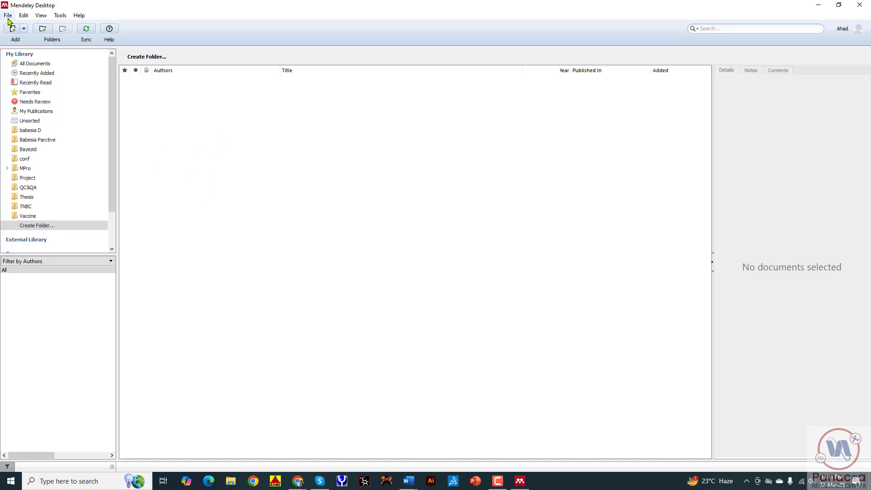
{"action": "left_click", "coordinate": [23, 29]}
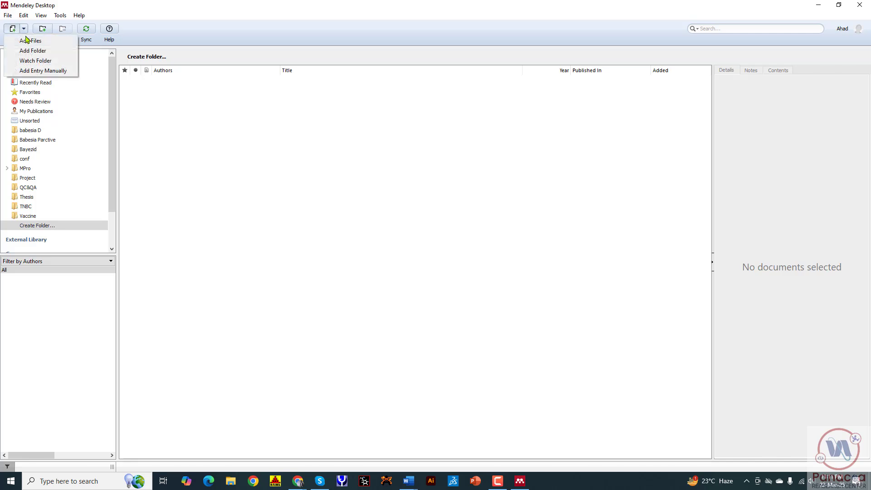
{"action": "left_click", "coordinate": [29, 41]}
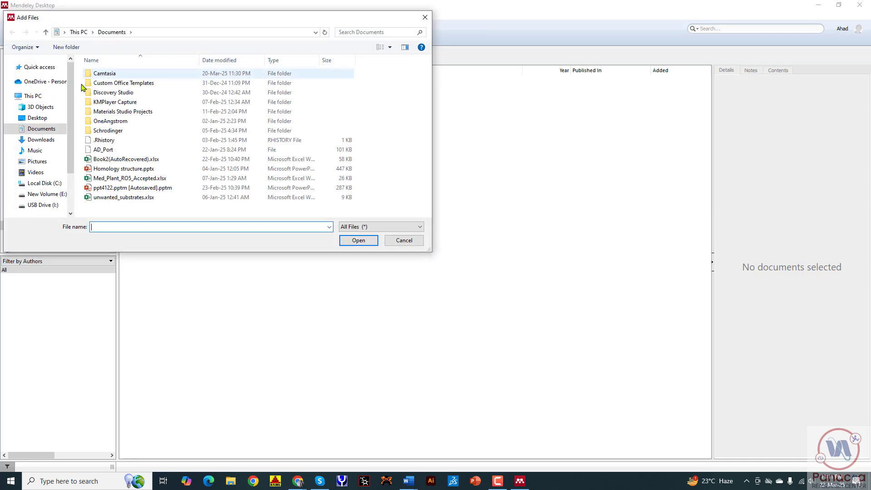
{"action": "left_click", "coordinate": [51, 140]}
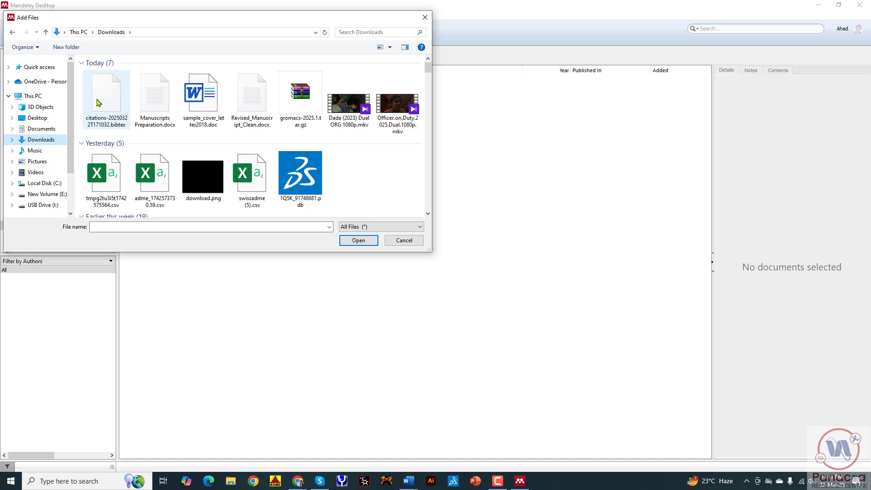
{"action": "left_click", "coordinate": [99, 103]}
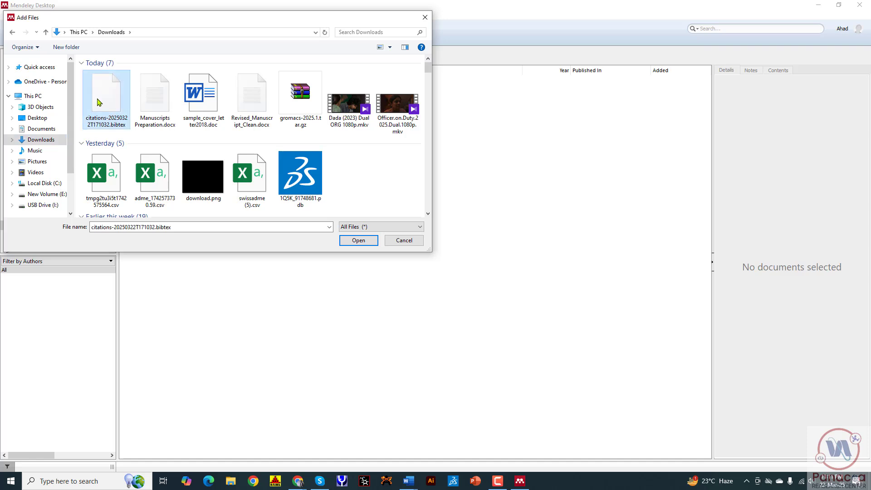
{"action": "double_click", "coordinate": [120, 125]}
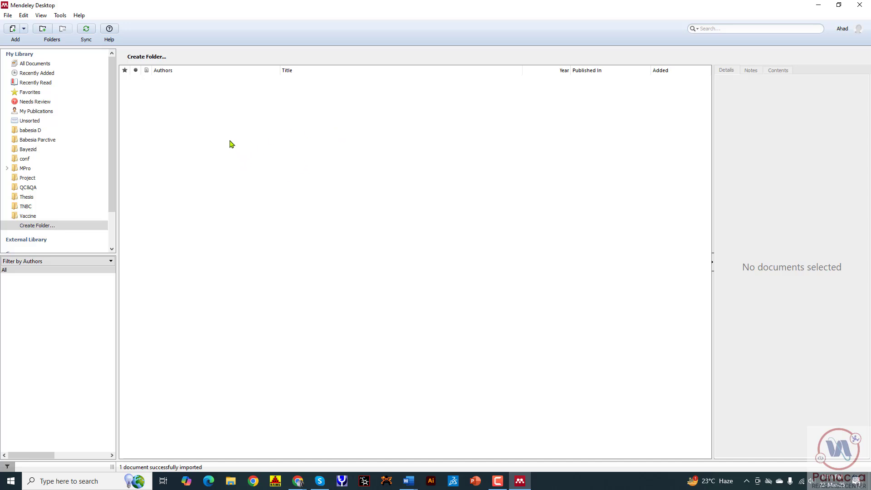
{"action": "right_click", "coordinate": [218, 110]}
{"action": "left_click", "coordinate": [230, 117]}
{"action": "left_click", "coordinate": [402, 240]}
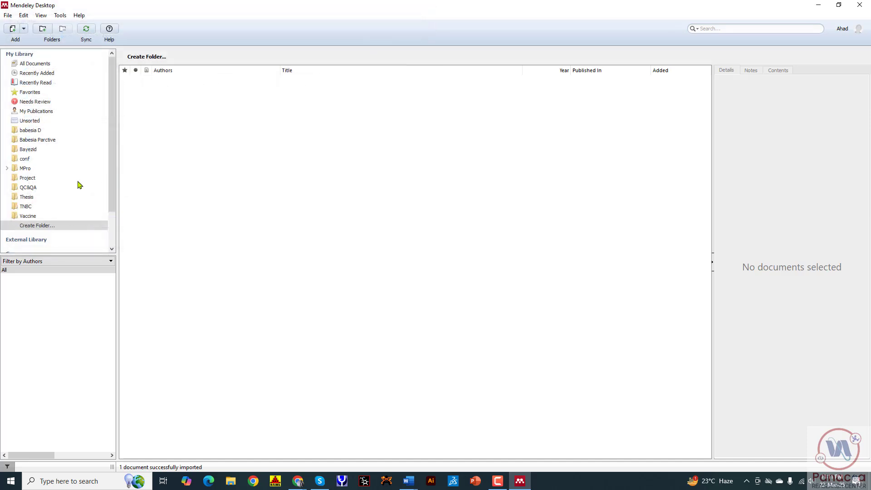
Step: Create a new library folder named TRIAL
{"action": "left_click", "coordinate": [43, 226]}
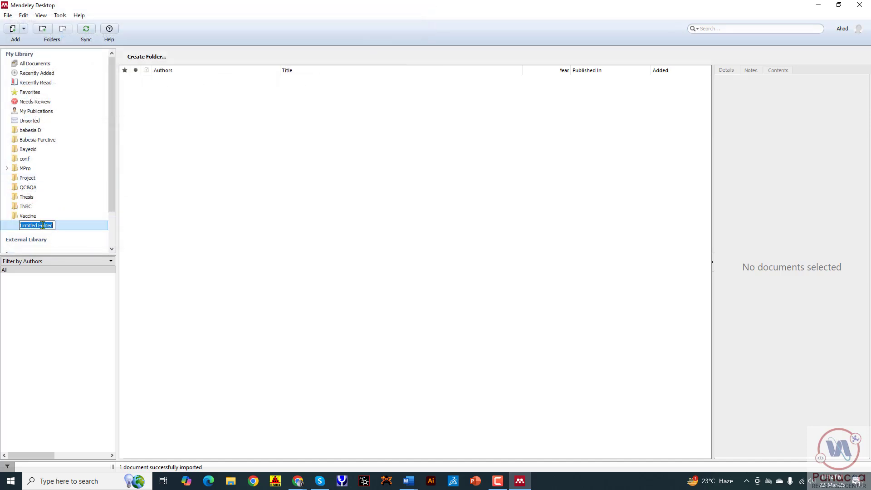
{"action": "type", "text": "TRIAL"}
{"action": "key", "text": "Return"}
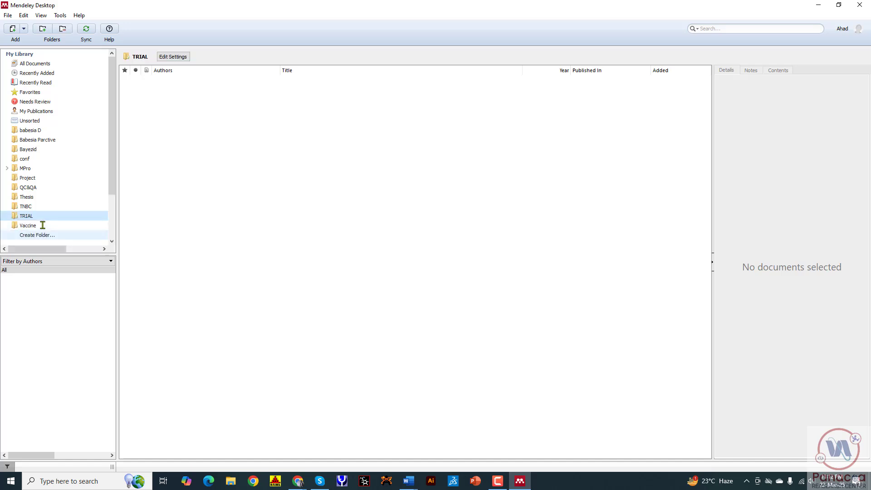
Step: Add citations-20250322T171032.bibtex from Downloads to the TRIAL folder and review the details of the imported PubChem reference
{"action": "right_click", "coordinate": [175, 79]}
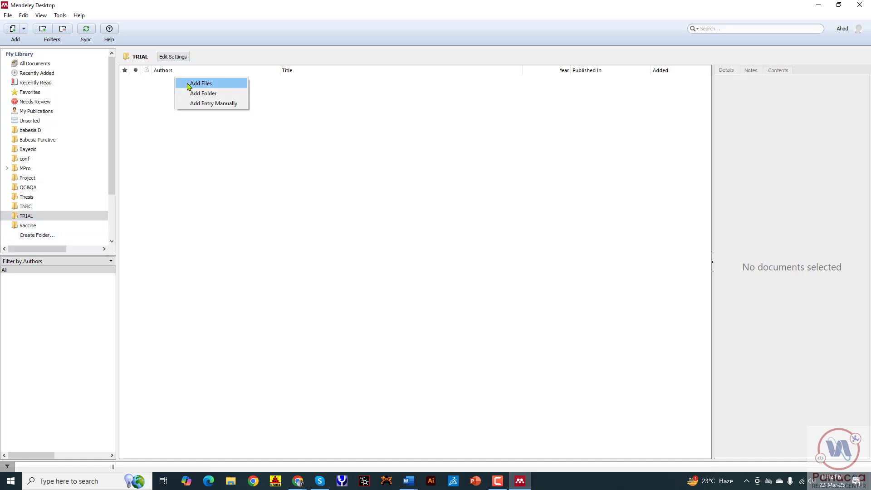
{"action": "left_click", "coordinate": [193, 82]}
{"action": "left_click", "coordinate": [104, 127]}
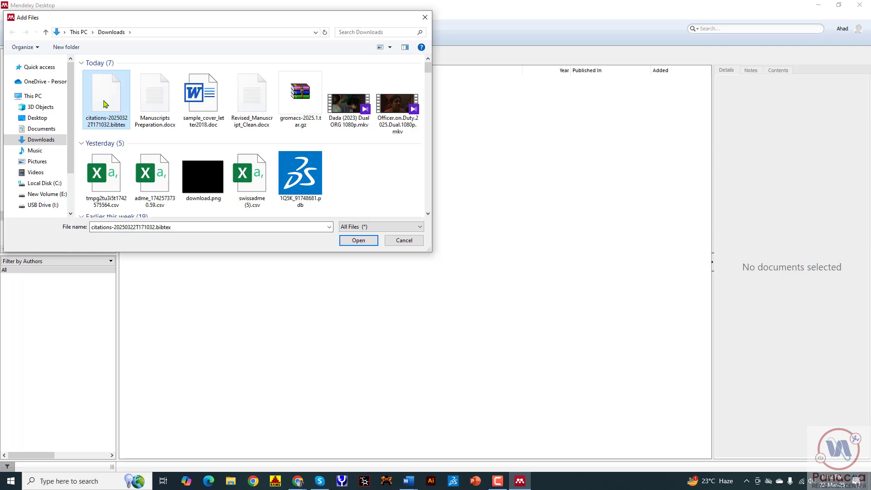
{"action": "double_click", "coordinate": [105, 101]}
{"action": "left_click", "coordinate": [194, 87]}
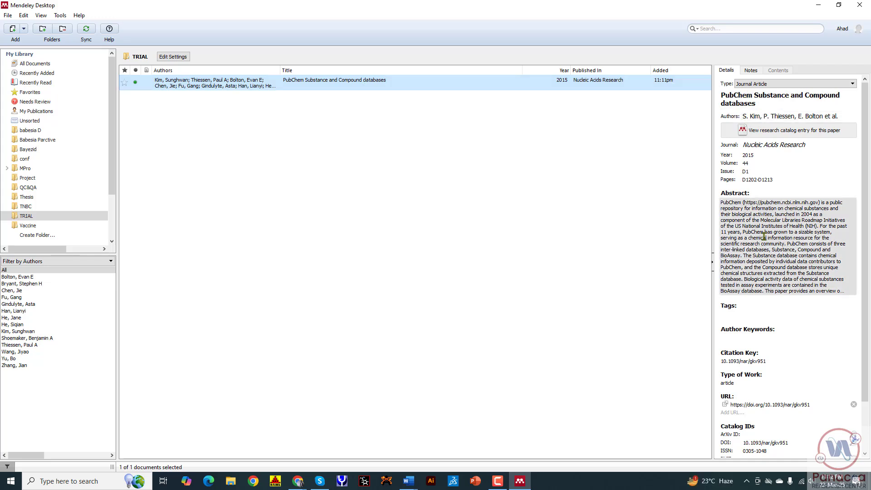
{"action": "scroll", "coordinate": [785, 309], "scroll_direction": "down", "scroll_amount": 2}
{"action": "scroll", "coordinate": [781, 295], "scroll_direction": "up", "scroll_amount": 2}
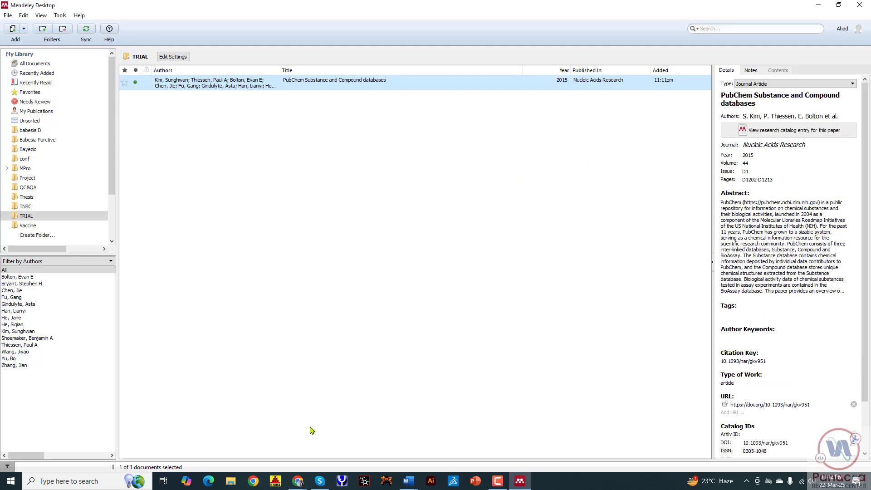
Step: Switch to Chrome and open the PDF of the "In silico molecular docking" PMC article
{"action": "left_click", "coordinate": [297, 481]}
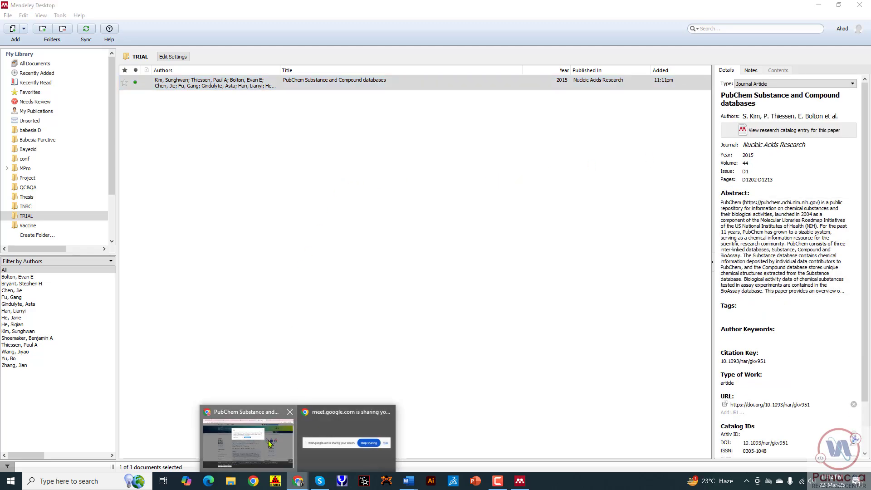
{"action": "left_click", "coordinate": [270, 444]}
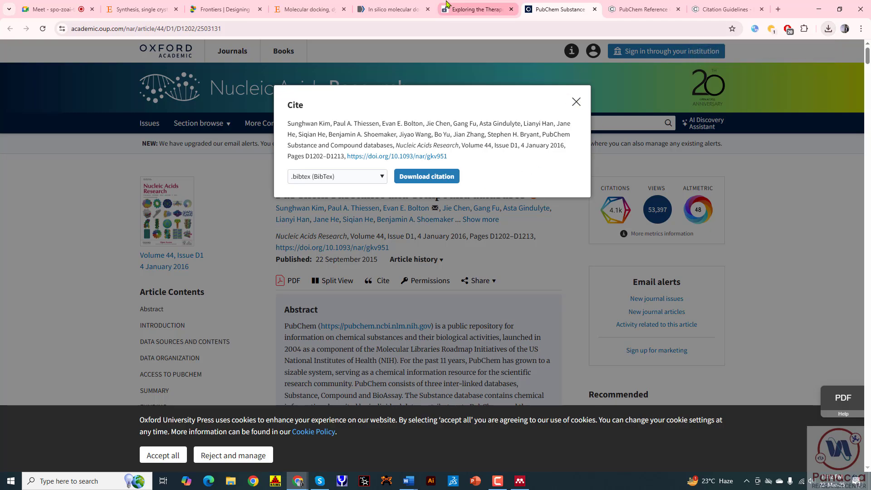
{"action": "left_click", "coordinate": [394, 9]}
{"action": "scroll", "coordinate": [367, 174], "scroll_direction": "up", "scroll_amount": 10}
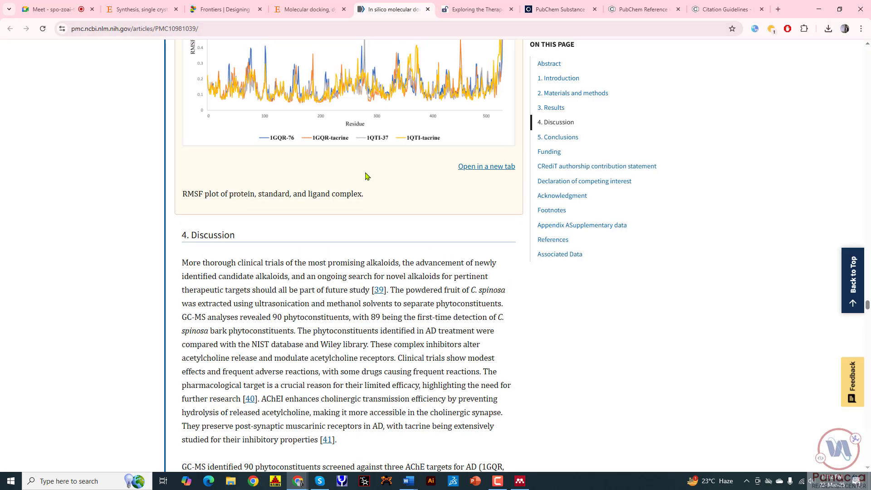
{"action": "scroll", "coordinate": [365, 176], "scroll_direction": "up", "scroll_amount": 10}
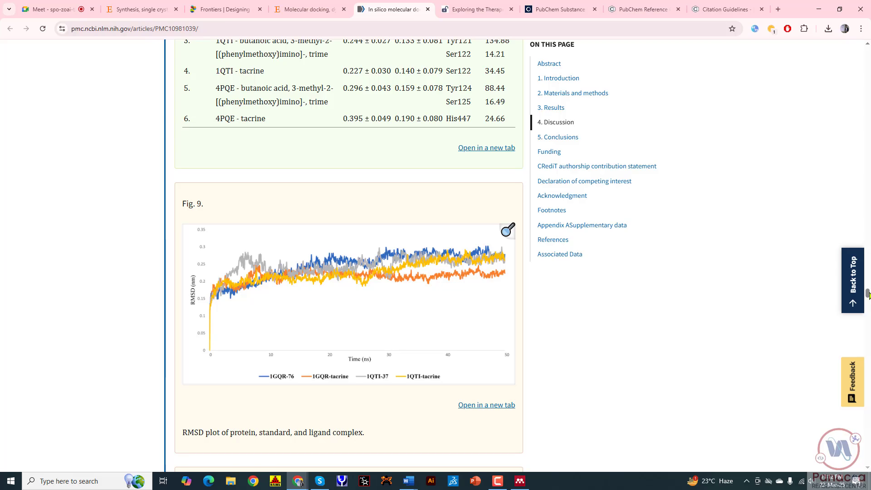
{"action": "left_click_drag", "start_coordinate": [868, 294], "coordinate": [867, 50]}
{"action": "left_click", "coordinate": [566, 232]}
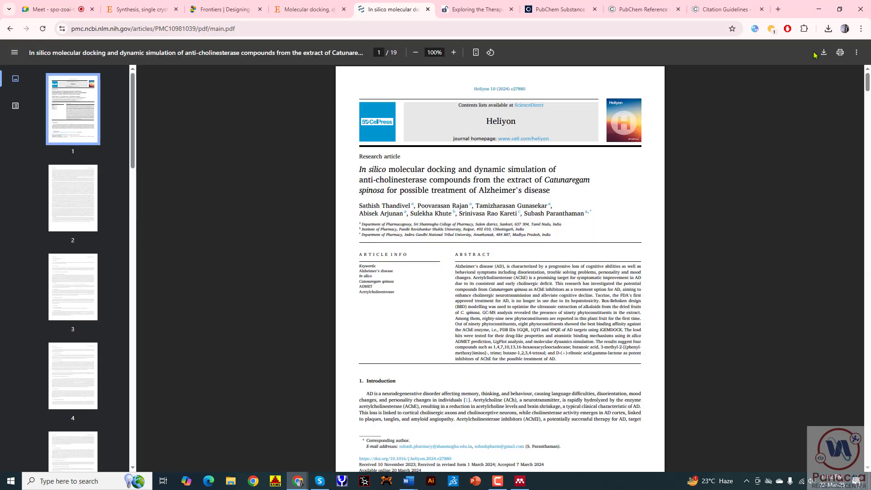
Step: Save the article PDF as main.pdf in Downloads and switch back to Mendeley Desktop
{"action": "left_click", "coordinate": [824, 53]}
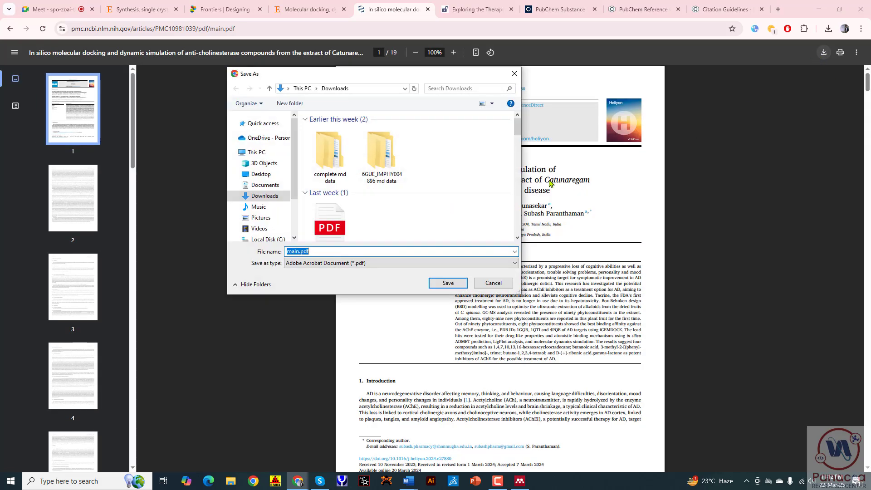
{"action": "left_click", "coordinate": [440, 285]}
{"action": "left_click", "coordinate": [520, 481]}
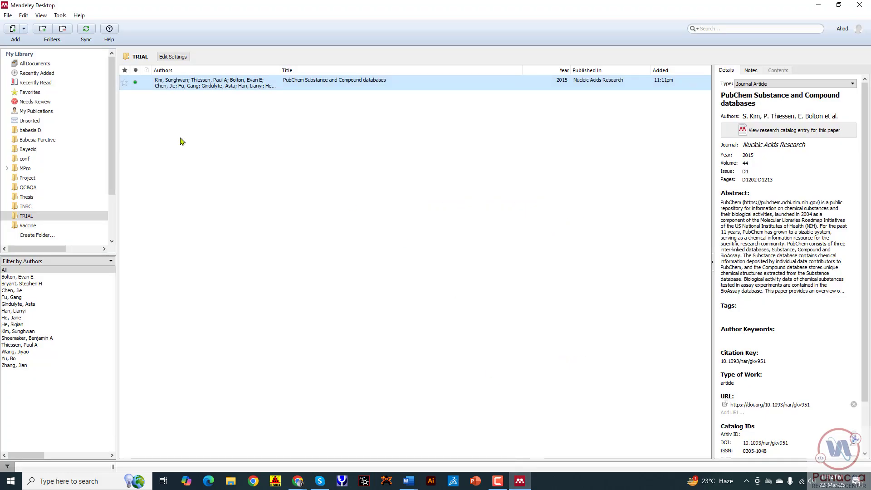
Step: Add main.pdf from Downloads to the TRIAL folder and review the imported article's details alongside the PubChem reference
{"action": "right_click", "coordinate": [169, 117]}
{"action": "left_click", "coordinate": [184, 119]}
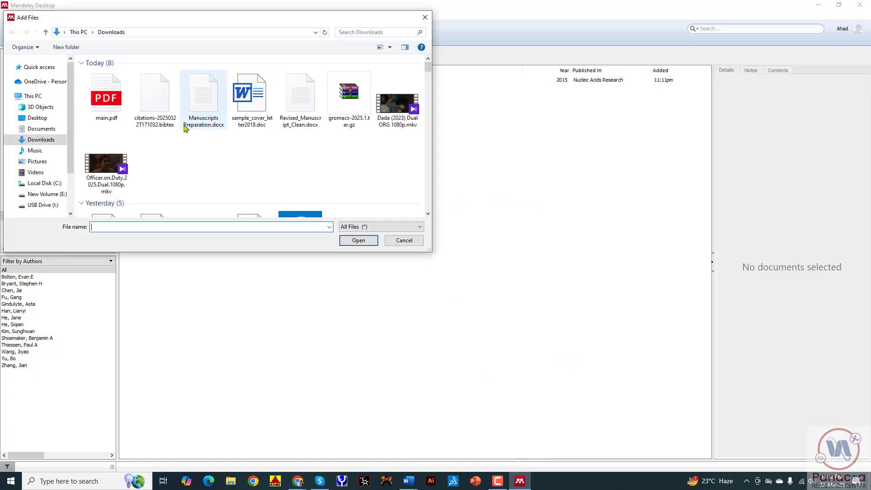
{"action": "double_click", "coordinate": [120, 100]}
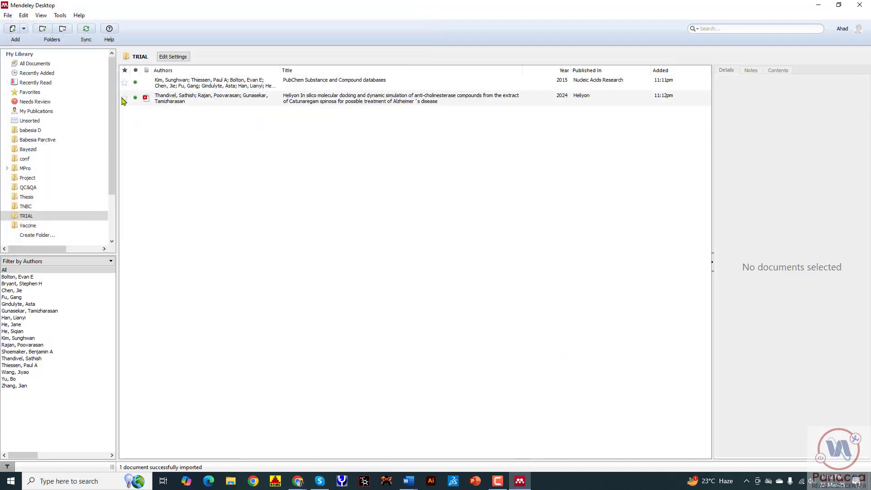
{"action": "left_click", "coordinate": [257, 101]}
{"action": "left_click", "coordinate": [765, 113]}
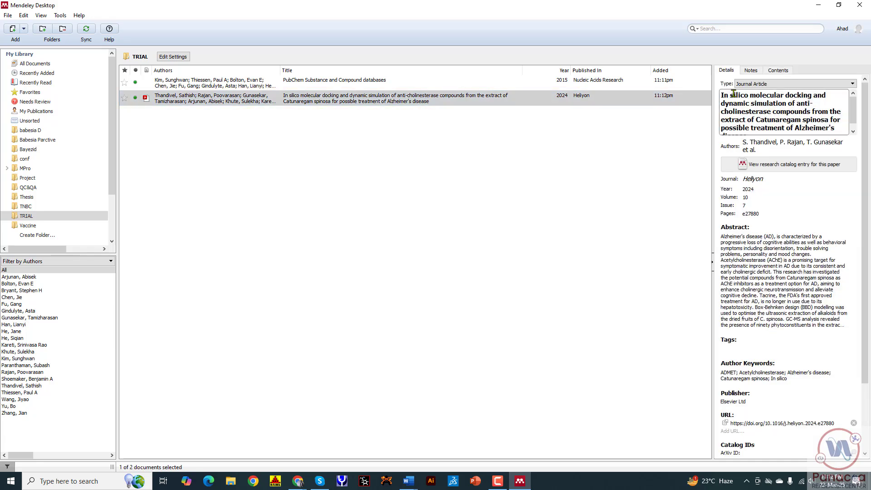
{"action": "left_click", "coordinate": [395, 101]}
{"action": "left_click", "coordinate": [386, 82]}
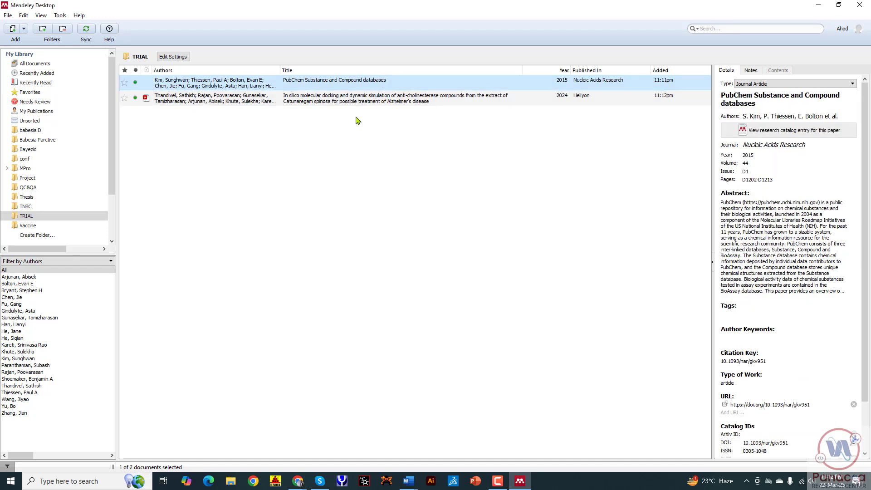
{"action": "left_click", "coordinate": [358, 123]}
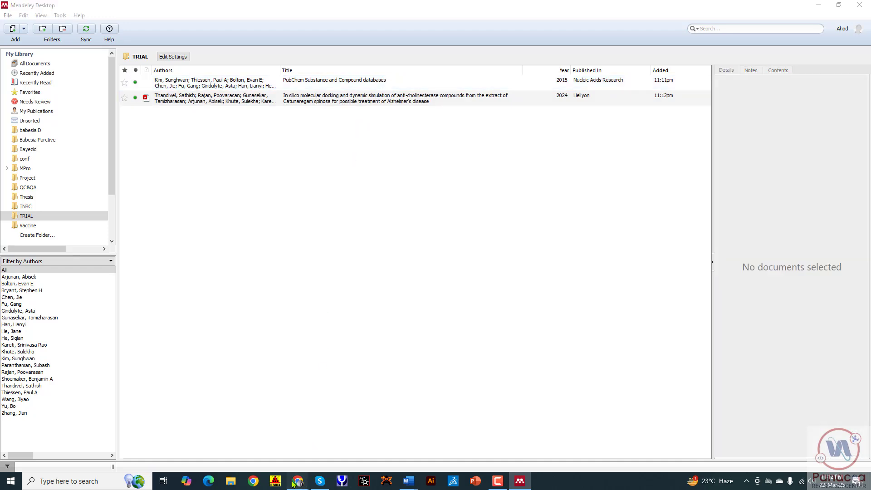
Step: Switch to Chrome, dismiss the citation window on the PubChem Substance and Compound databases article, and copy its DOI link address
{"action": "mouse_move", "coordinate": [298, 480]}
{"action": "left_click", "coordinate": [275, 434]}
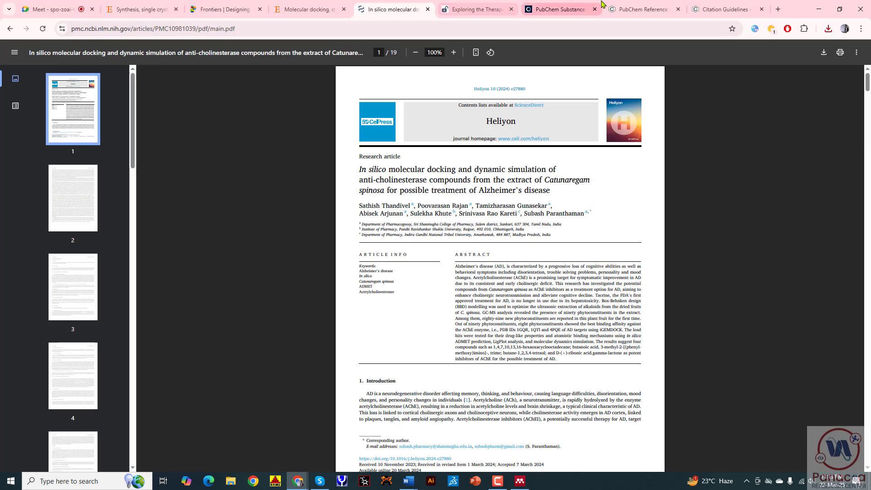
{"action": "left_click", "coordinate": [640, 9]}
{"action": "left_click", "coordinate": [559, 9]}
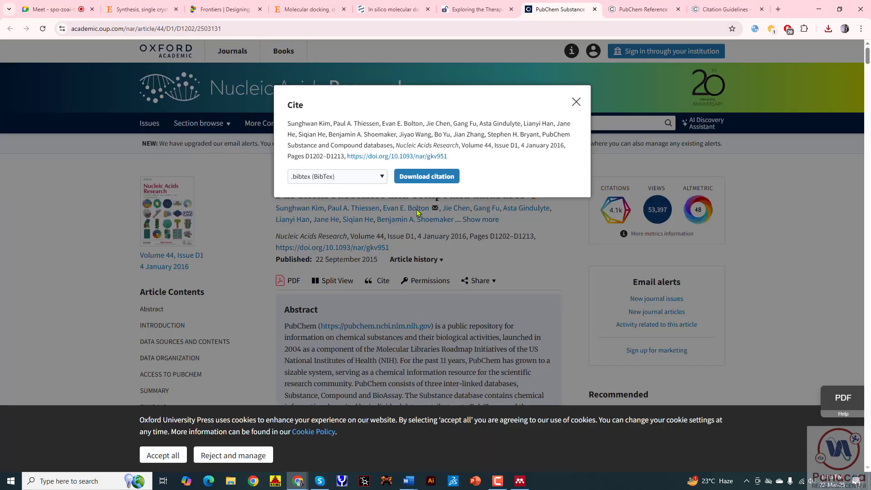
{"action": "left_click", "coordinate": [576, 102]}
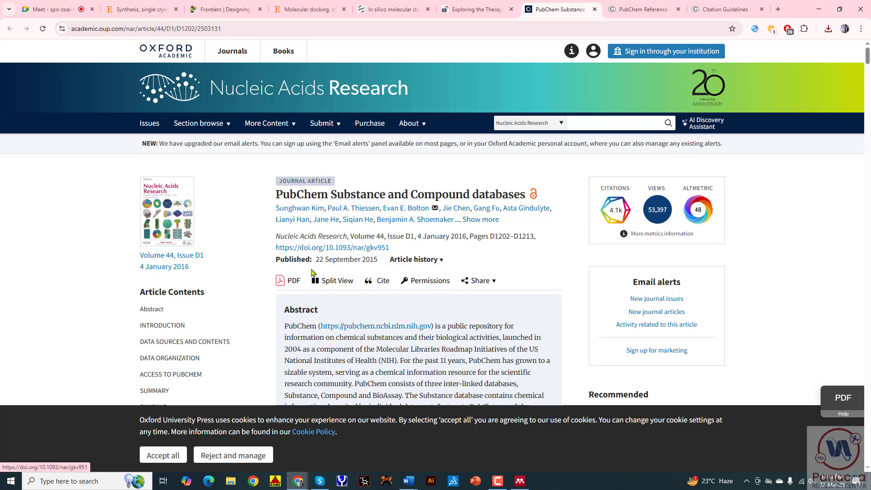
{"action": "right_click", "coordinate": [284, 252]}
{"action": "left_click", "coordinate": [306, 320]}
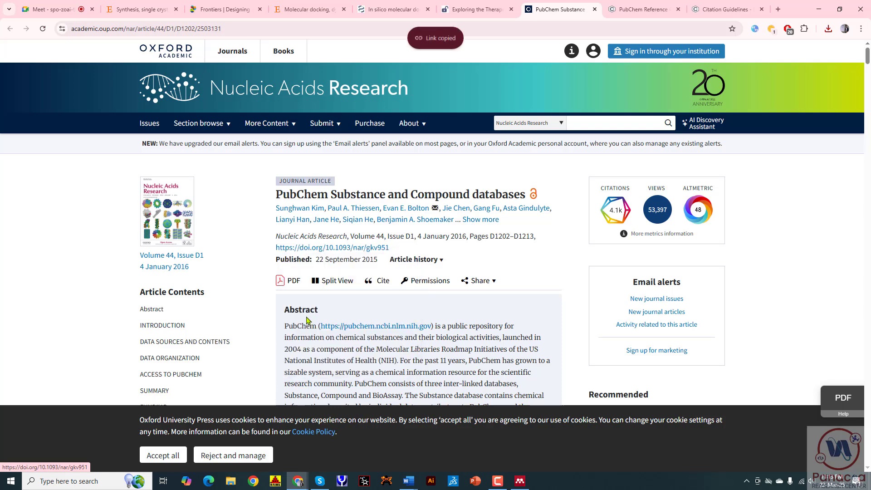
{"action": "left_click", "coordinate": [520, 480]}
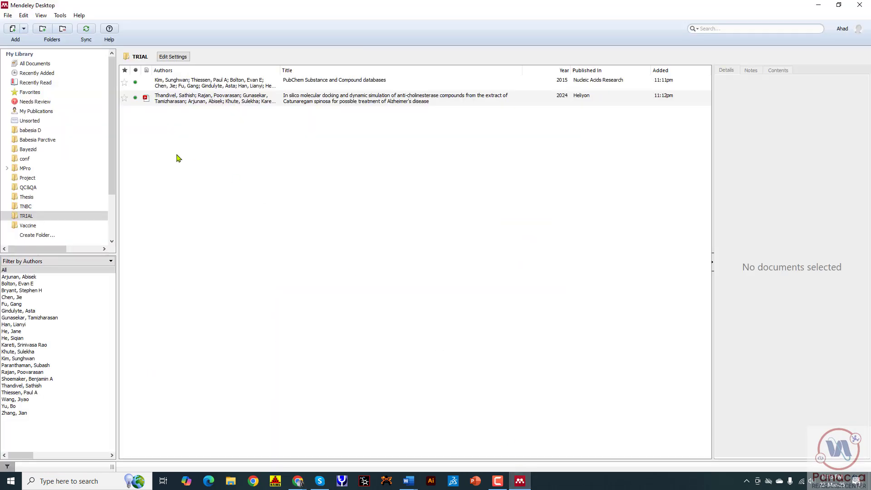
{"action": "right_click", "coordinate": [173, 124]}
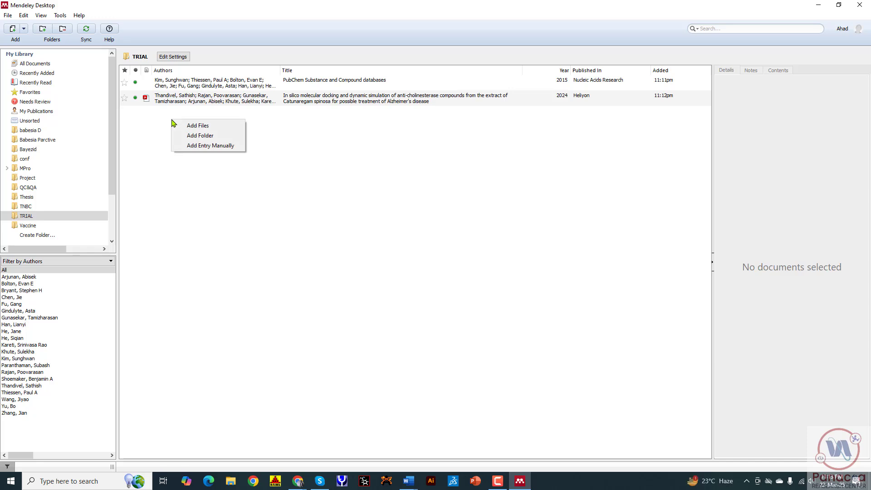
{"action": "left_click", "coordinate": [215, 147]}
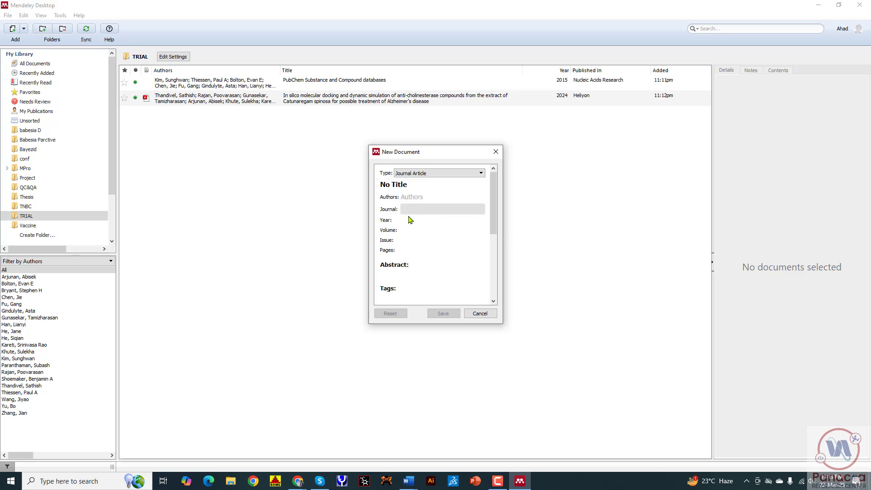
{"action": "scroll", "coordinate": [407, 284], "scroll_direction": "down", "scroll_amount": 5}
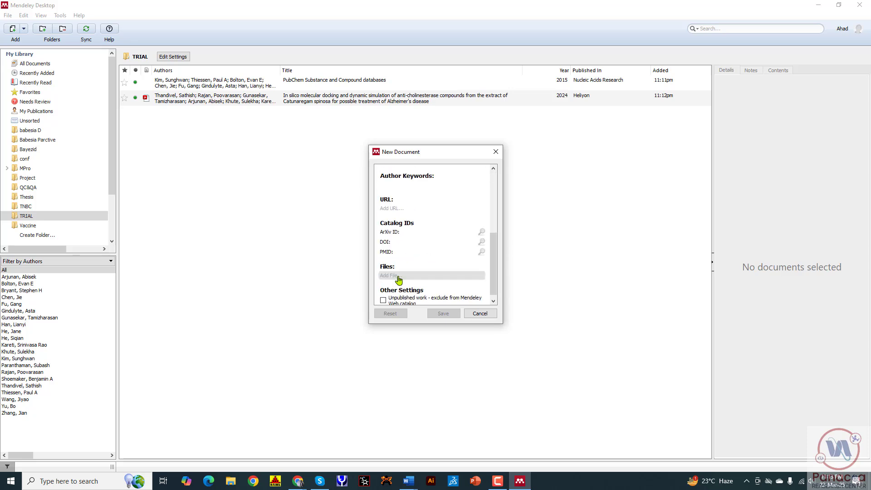
{"action": "left_click", "coordinate": [407, 241]}
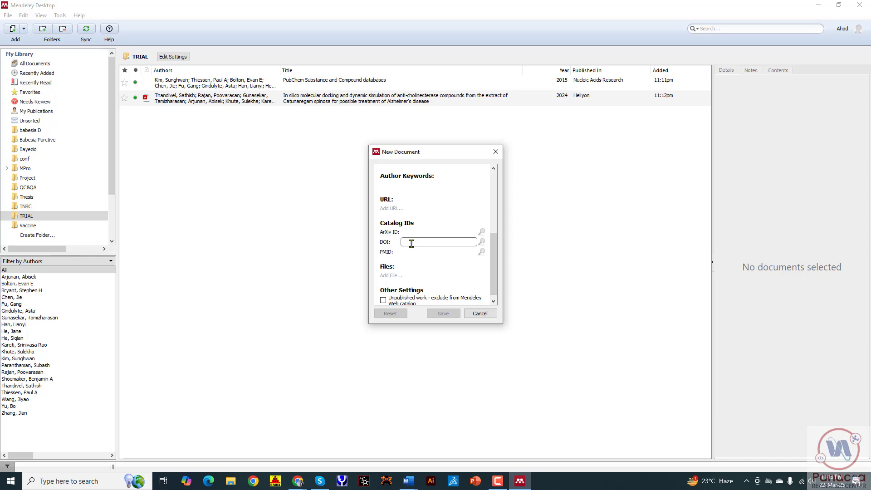
{"action": "key", "text": "ctrl+v"}
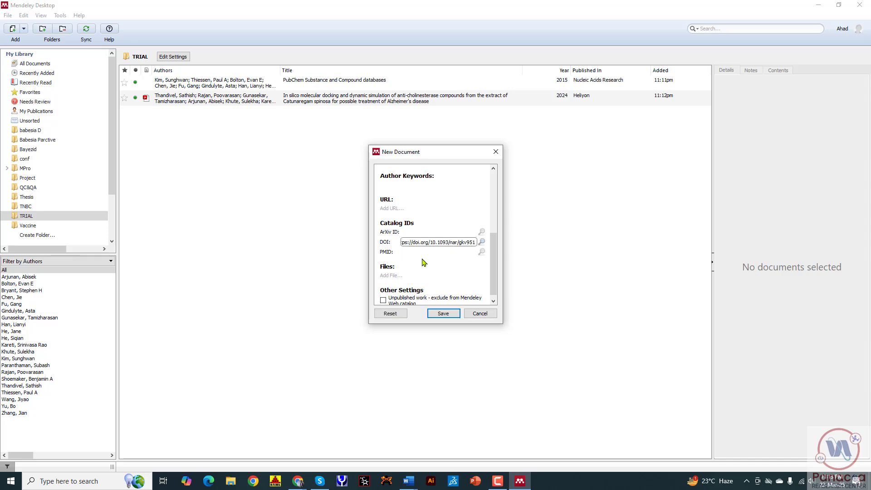
{"action": "key", "text": "Return"}
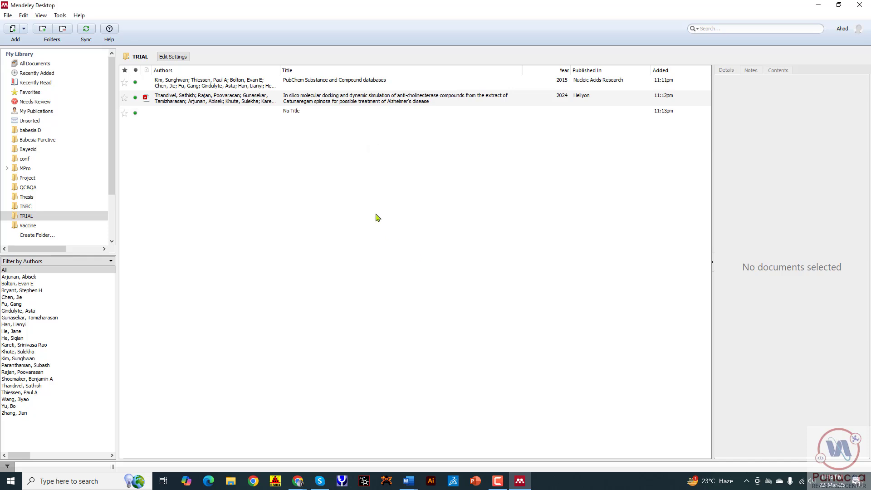
Step: Update the untitled entry's details from its DOI and compare it with the other two references in TRIAL
{"action": "left_click", "coordinate": [314, 114]}
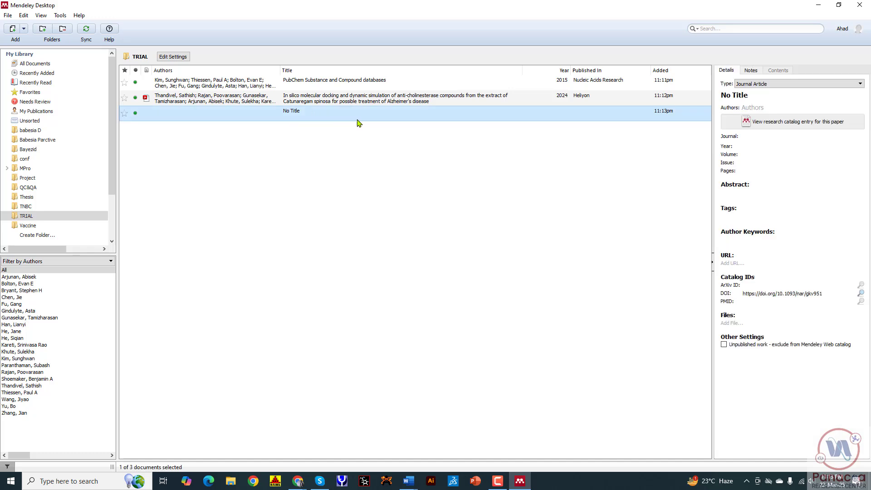
{"action": "right_click", "coordinate": [291, 115]}
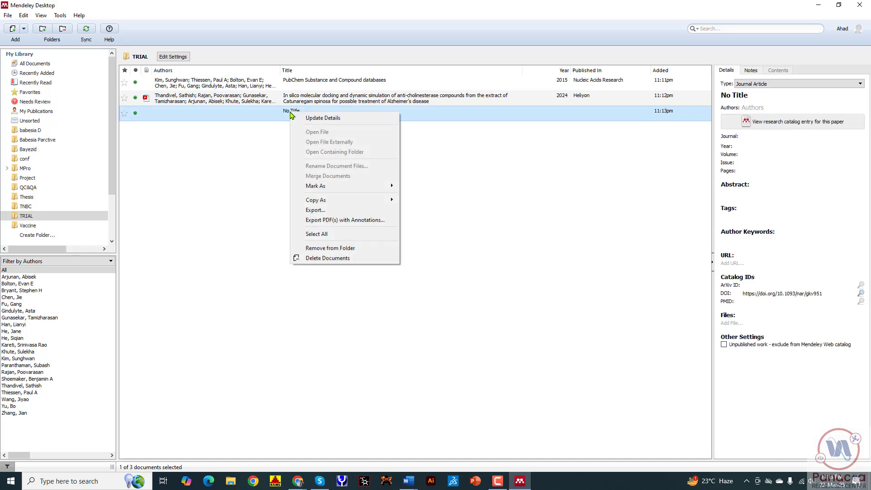
{"action": "left_click", "coordinate": [340, 121]}
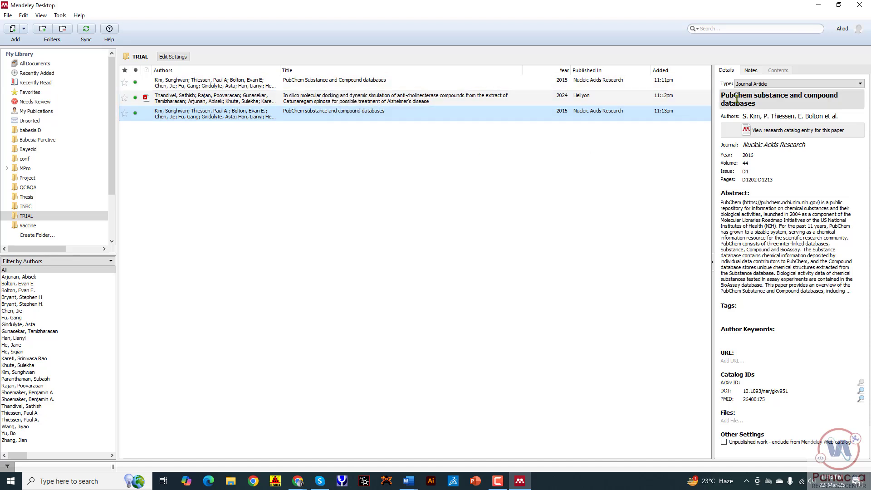
{"action": "left_click", "coordinate": [262, 87]}
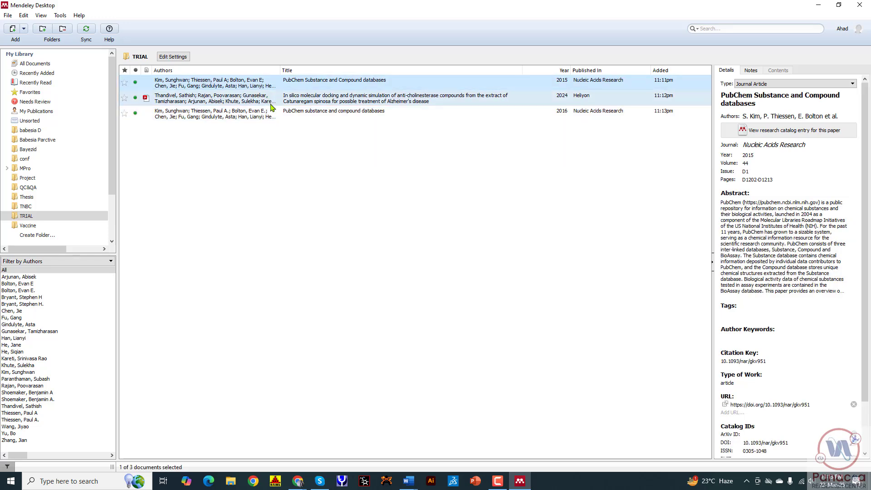
{"action": "left_click", "coordinate": [271, 101]}
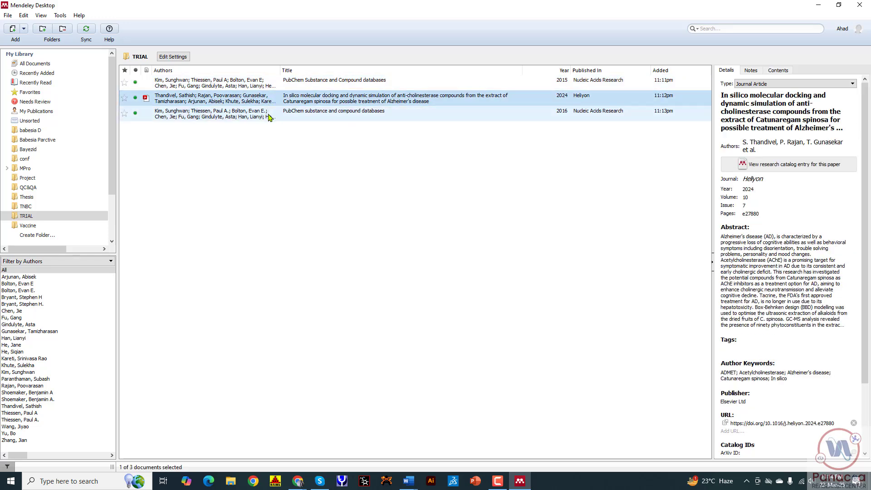
{"action": "left_click", "coordinate": [270, 117]}
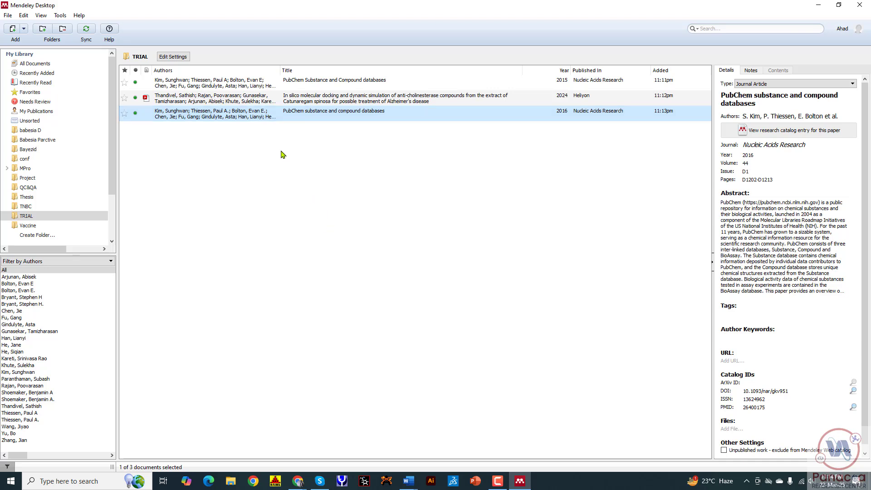
{"action": "right_click", "coordinate": [255, 143]}
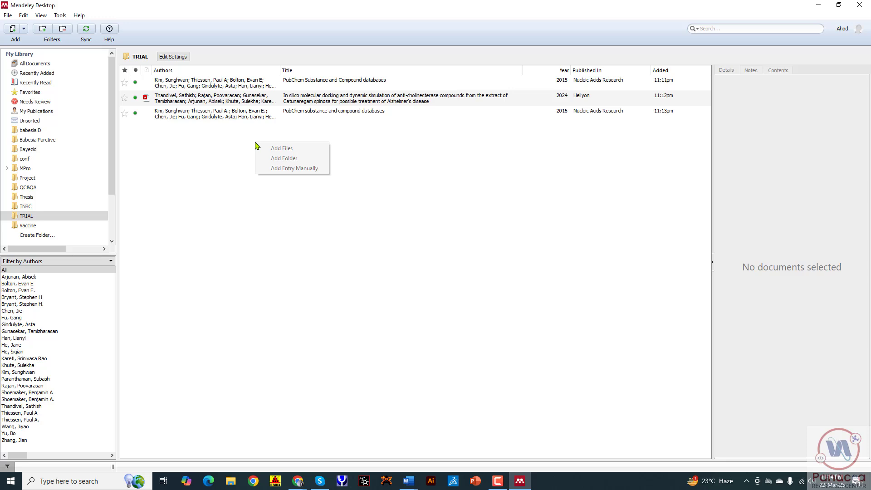
{"action": "left_click", "coordinate": [272, 170]}
{"action": "scroll", "coordinate": [399, 262], "scroll_direction": "down", "scroll_amount": 3}
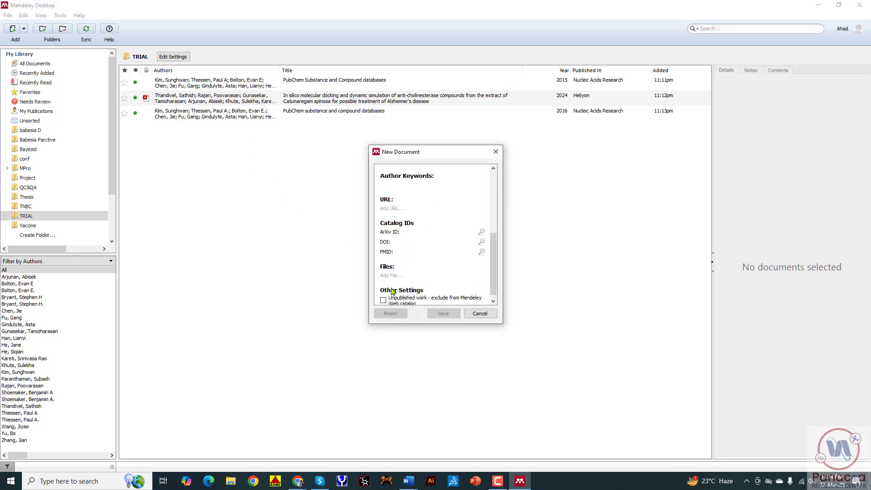
{"action": "left_click", "coordinate": [480, 313]}
{"action": "right_click", "coordinate": [325, 131]}
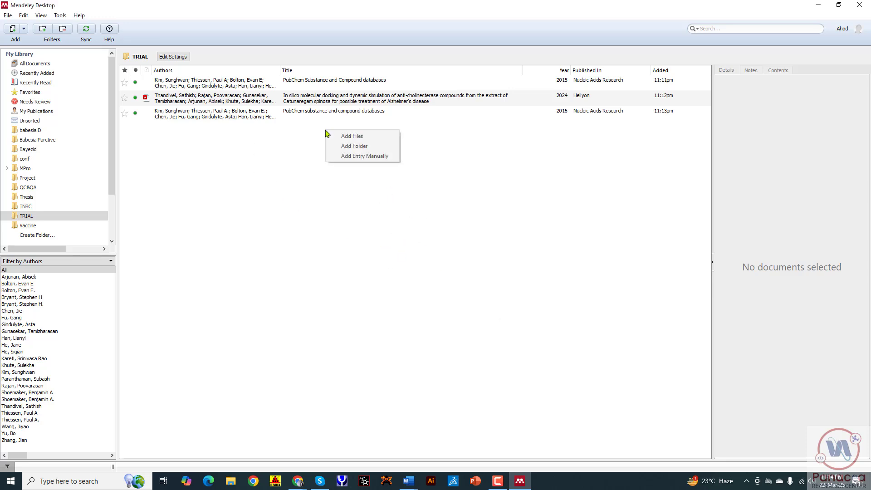
{"action": "left_click", "coordinate": [292, 114]}
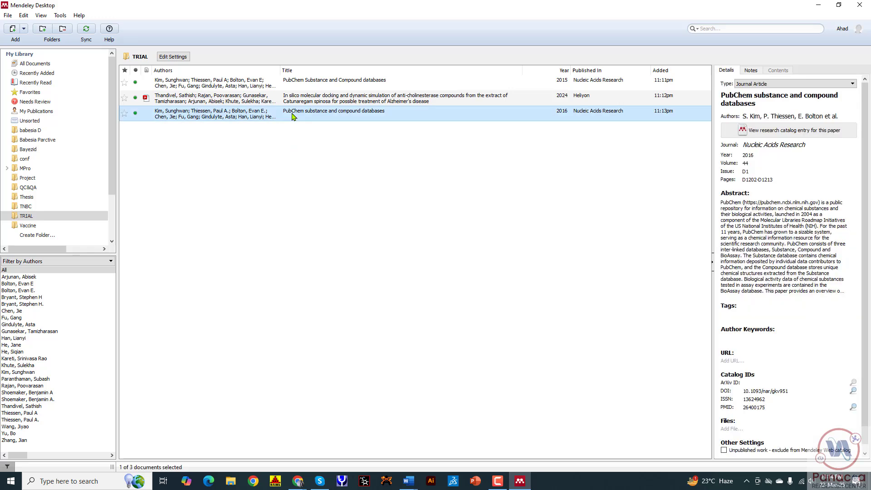
{"action": "right_click", "coordinate": [293, 114]}
{"action": "left_click", "coordinate": [467, 143]}
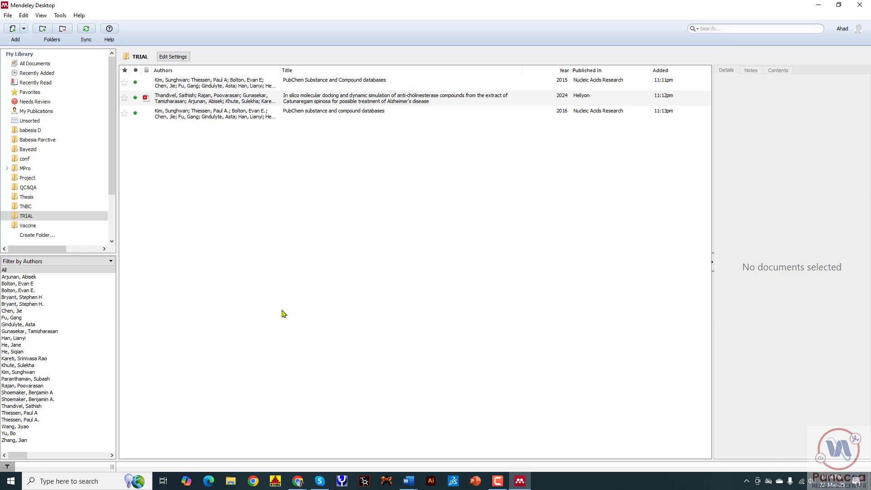
{"action": "left_click", "coordinate": [301, 81]}
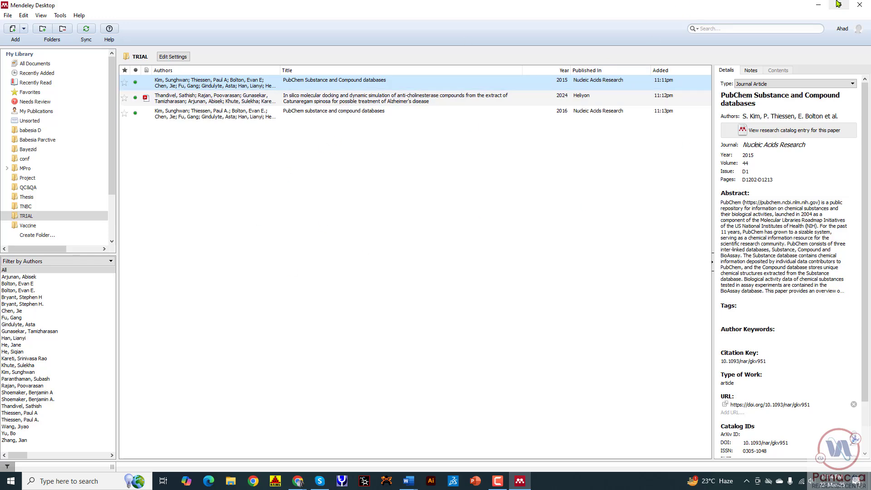
Step: Switch to Word and insert a Mendeley citation for the 2018 IMPPAT curated database article after "IMPPAT database"
{"action": "left_click", "coordinate": [818, 5]}
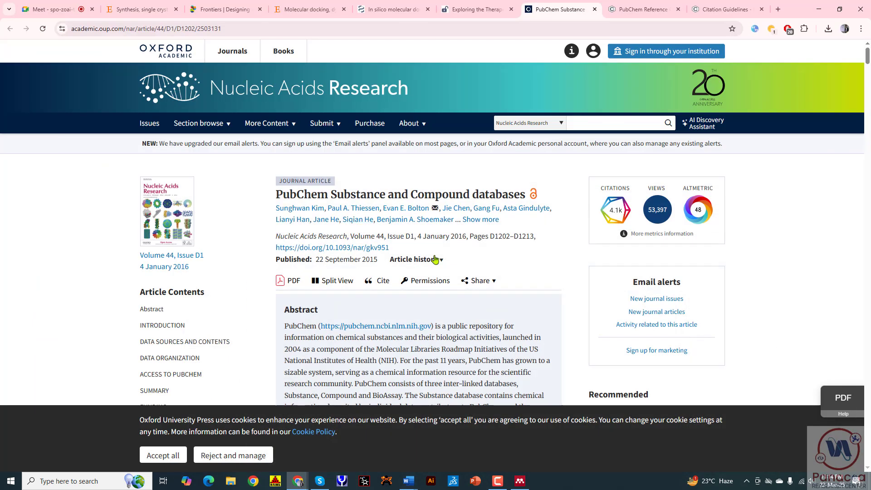
{"action": "left_click", "coordinate": [819, 9]}
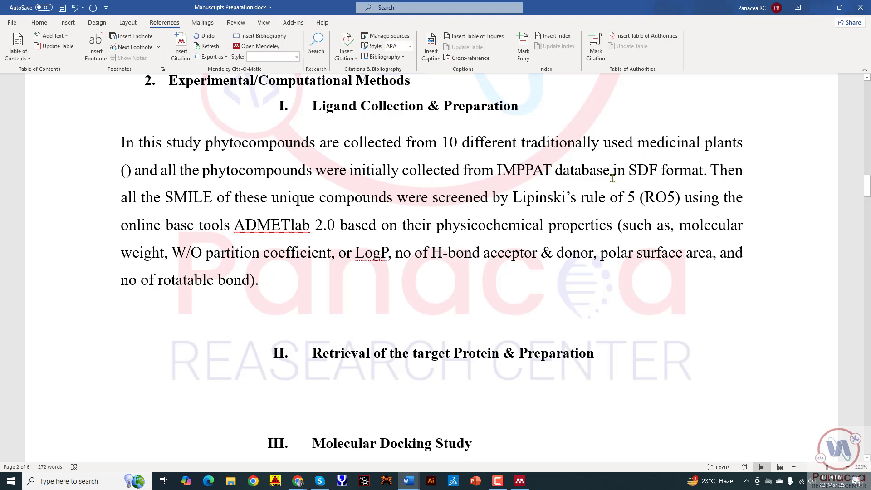
{"action": "left_click", "coordinate": [181, 56]}
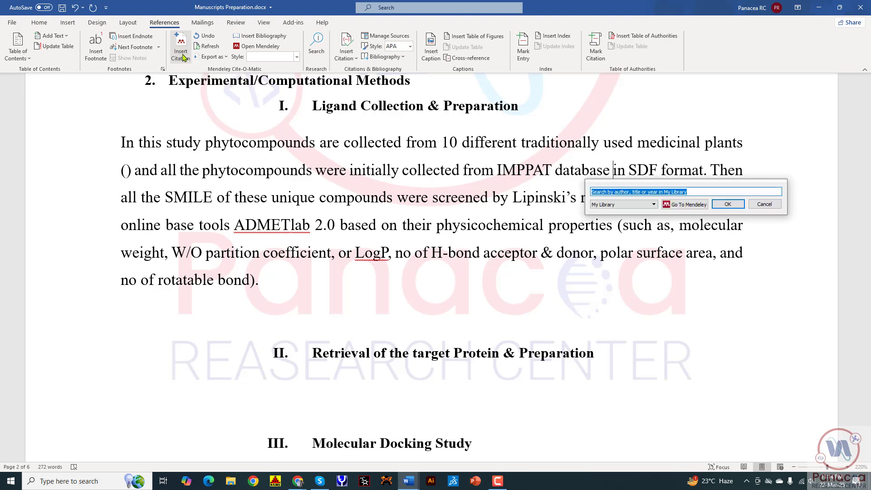
{"action": "type", "text": "IMP"}
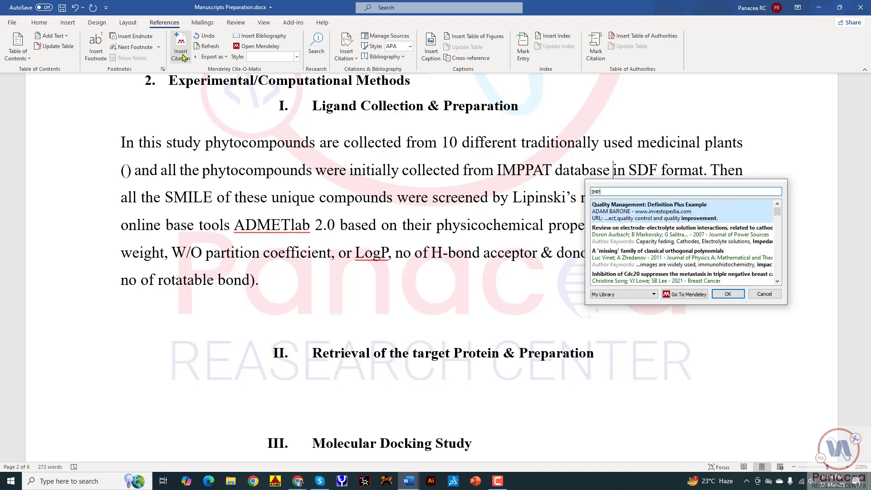
{"action": "type", "text": "A"}
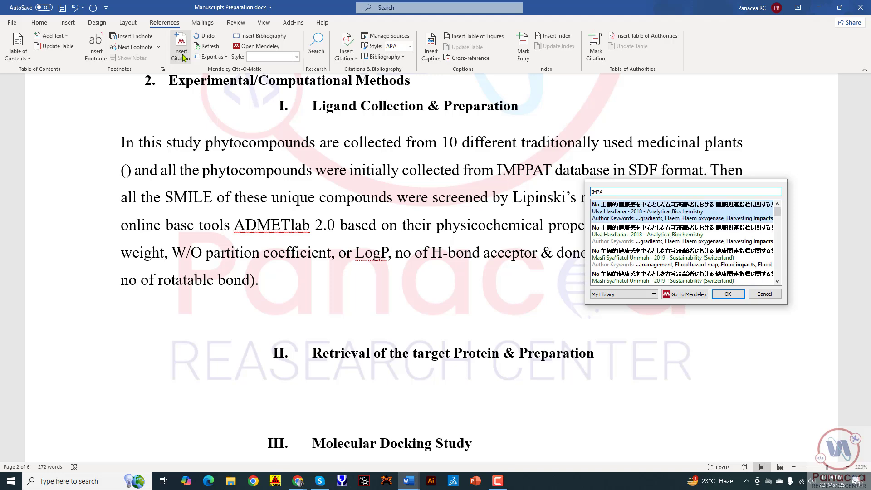
{"action": "key", "text": "BackSpace"}
{"action": "type", "text": "PAT"}
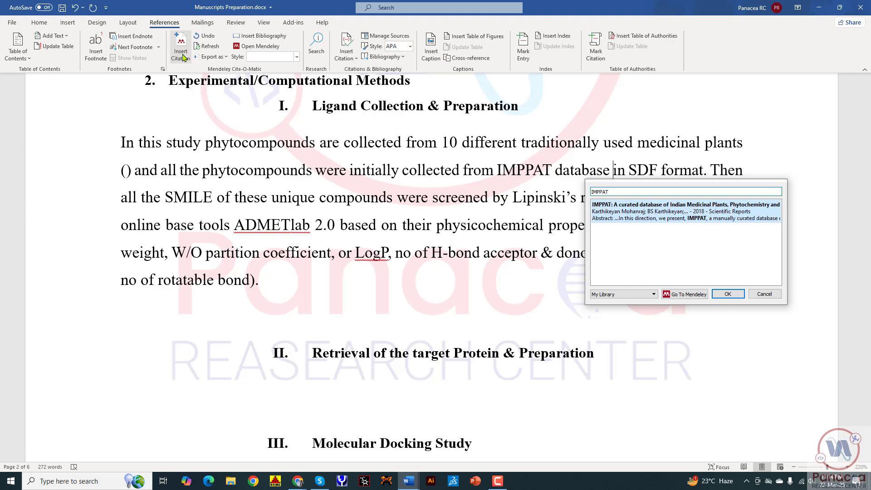
{"action": "left_click", "coordinate": [639, 210]}
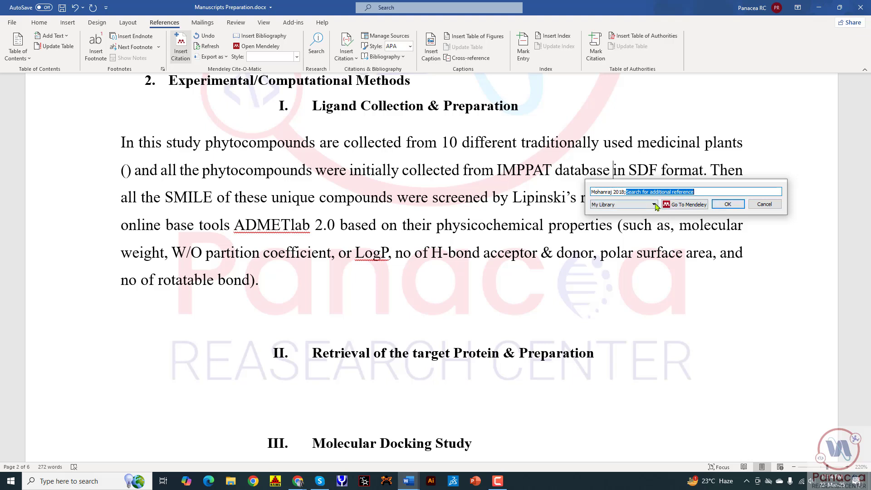
{"action": "left_click", "coordinate": [725, 204]}
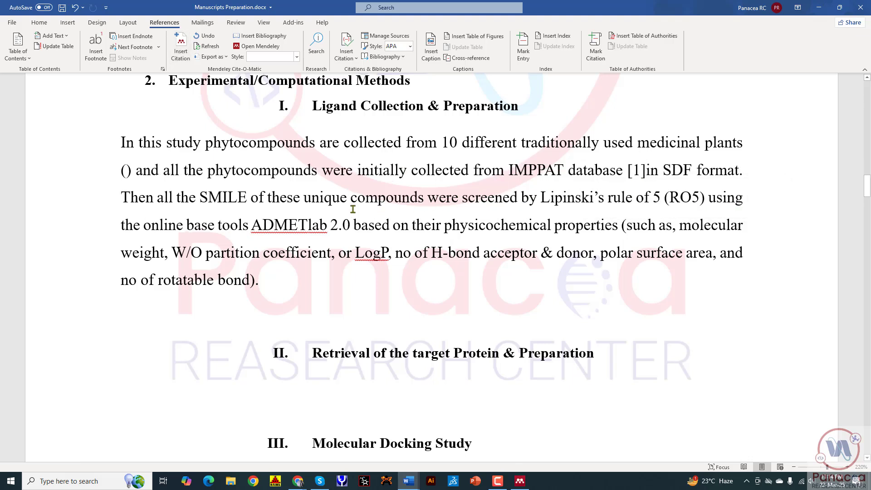
Step: Add "and PubChem" after the IMPPAT citation and cite the 2016 "PubChem substance and compound databases" article from the Mendeley library
{"action": "type", "text": "and Pub"}
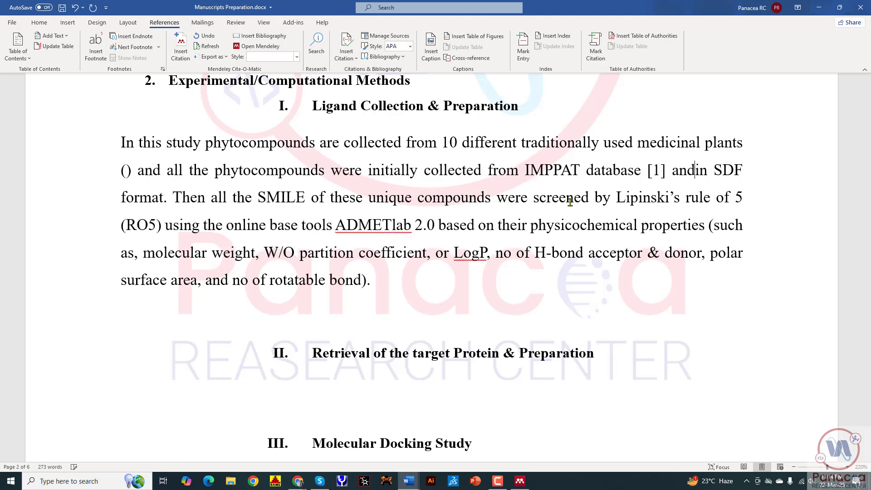
{"action": "type", "text": "Chem"}
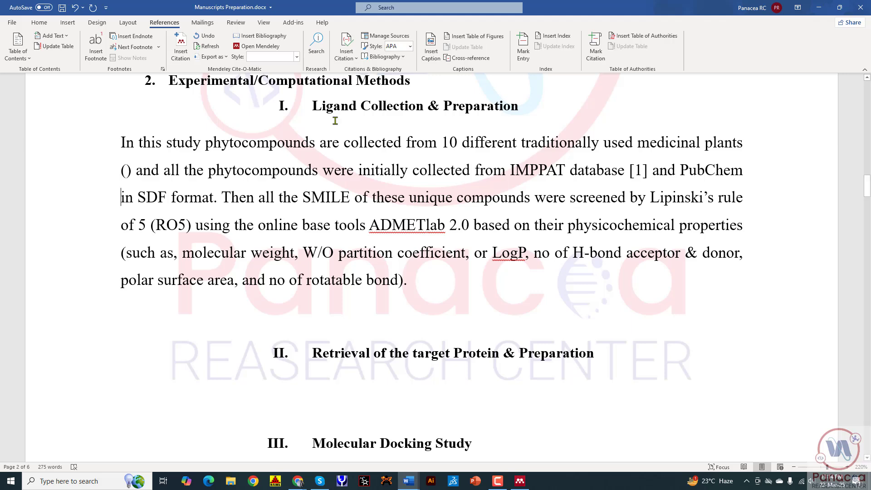
{"action": "left_click", "coordinate": [180, 45]}
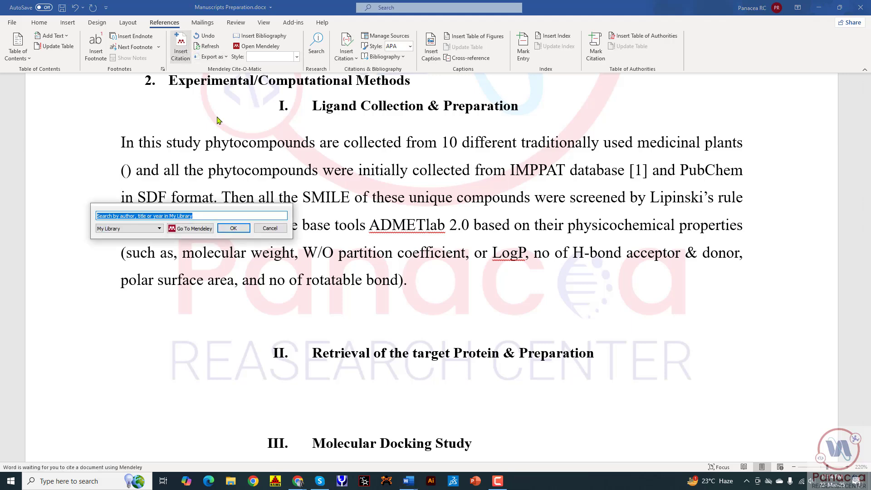
{"action": "type", "text": "Pubchem"}
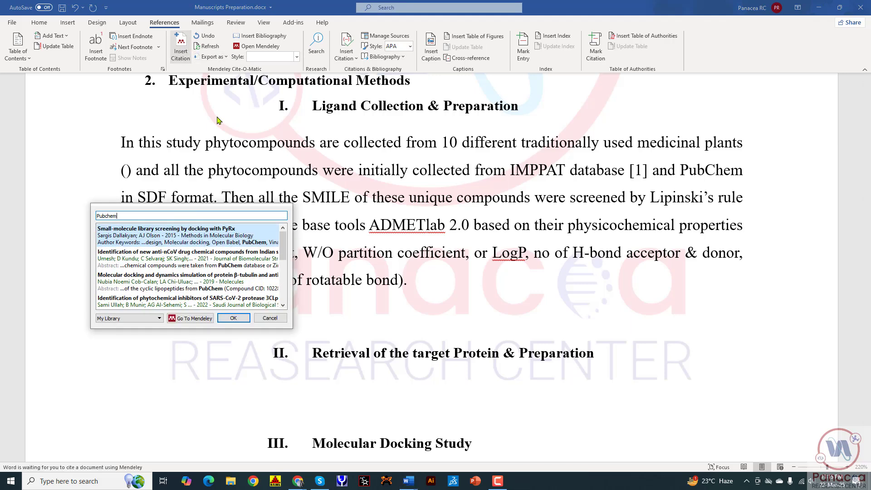
{"action": "scroll", "coordinate": [149, 276], "scroll_direction": "down", "scroll_amount": 6}
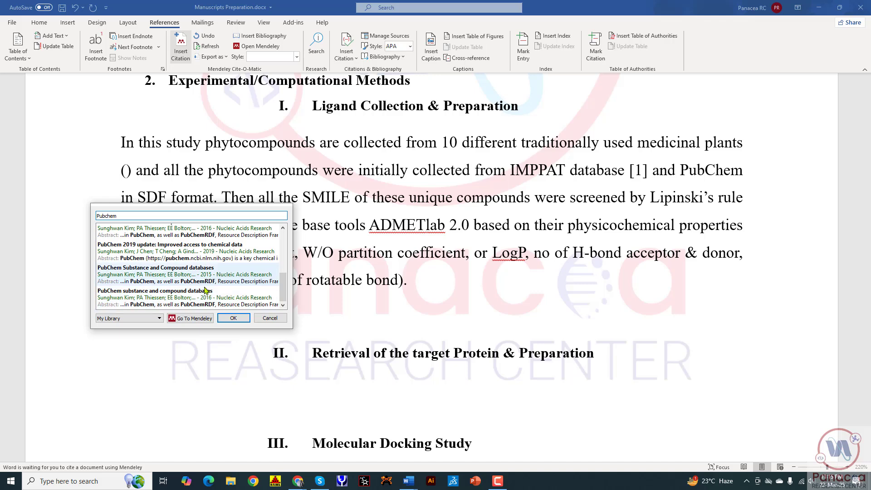
{"action": "left_click", "coordinate": [195, 296]}
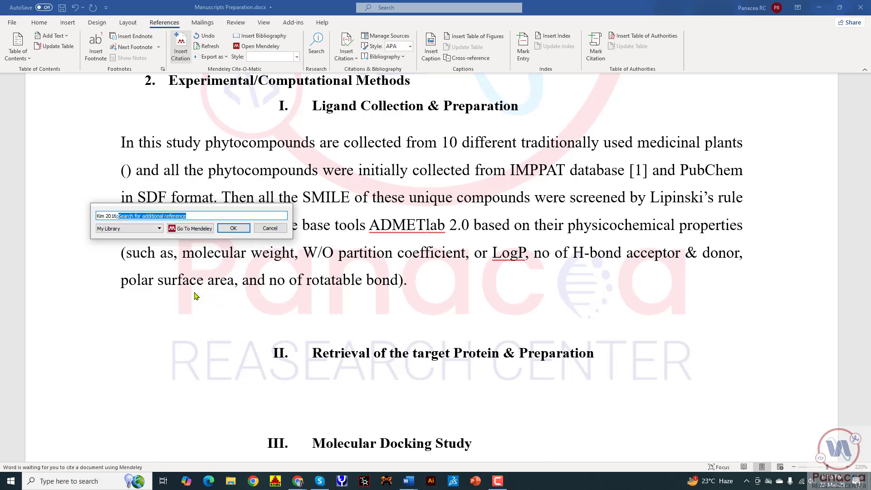
{"action": "left_click", "coordinate": [225, 229]}
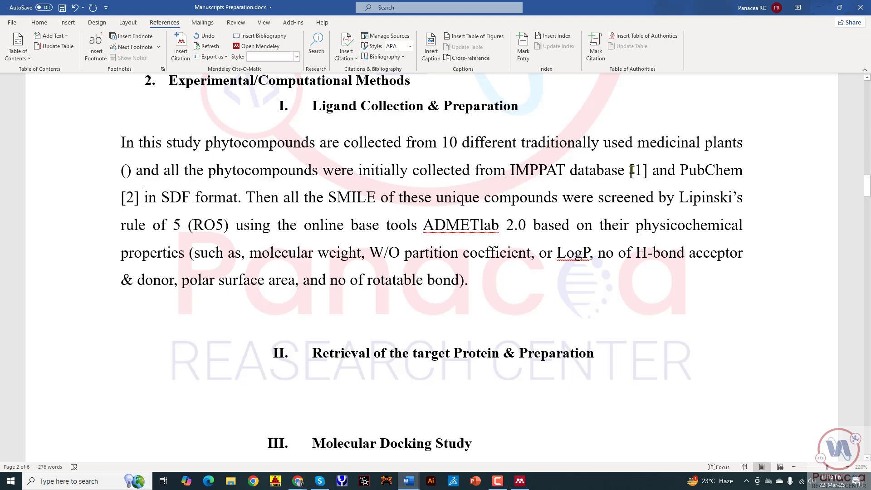
Step: Check the IMPPAT citation's format, switch to Chrome, accept the Oxford Academic cookies, and compare in-text citation formats across the open journal articles
{"action": "left_click_drag", "start_coordinate": [632, 170], "coordinate": [649, 178]}
{"action": "left_click", "coordinate": [649, 178]}
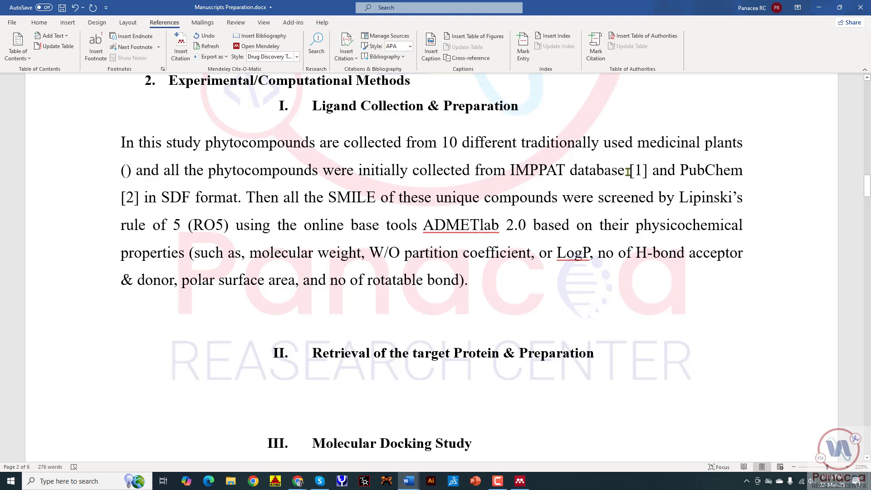
{"action": "left_click", "coordinate": [261, 433]}
{"action": "scroll", "coordinate": [304, 268], "scroll_direction": "down", "scroll_amount": 16}
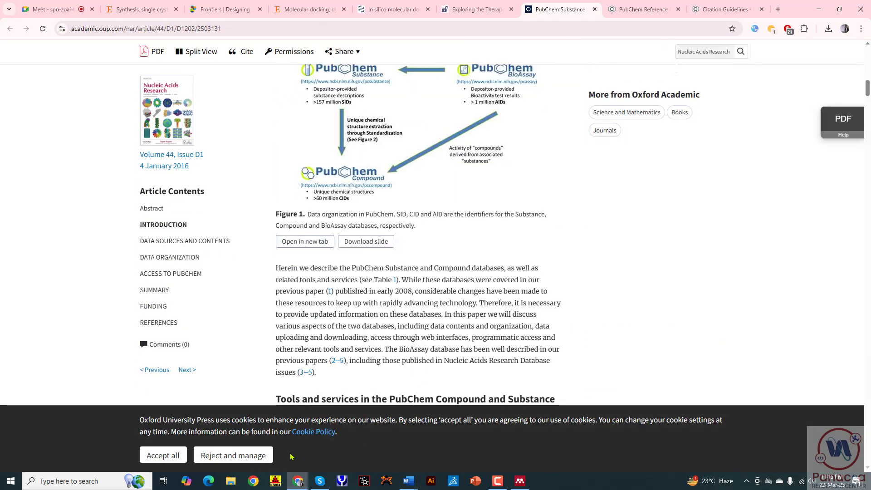
{"action": "left_click", "coordinate": [163, 455]}
{"action": "scroll", "coordinate": [388, 325], "scroll_direction": "down", "scroll_amount": 4}
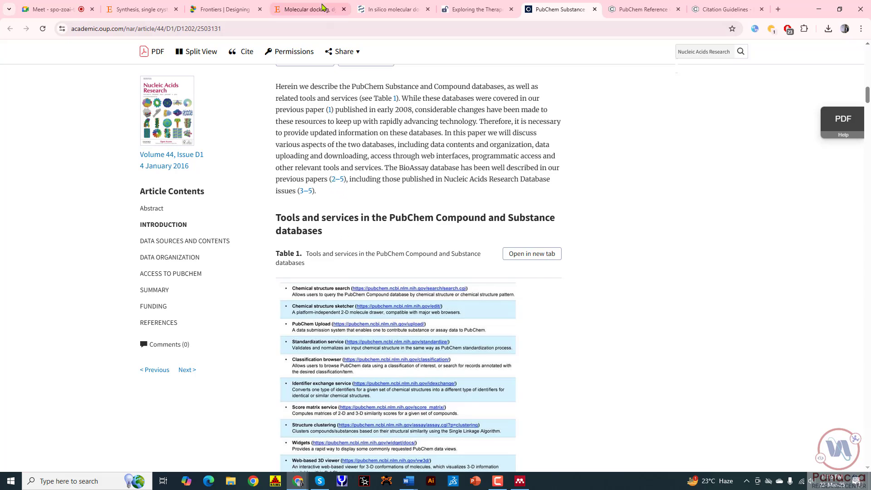
{"action": "left_click", "coordinate": [322, 8]}
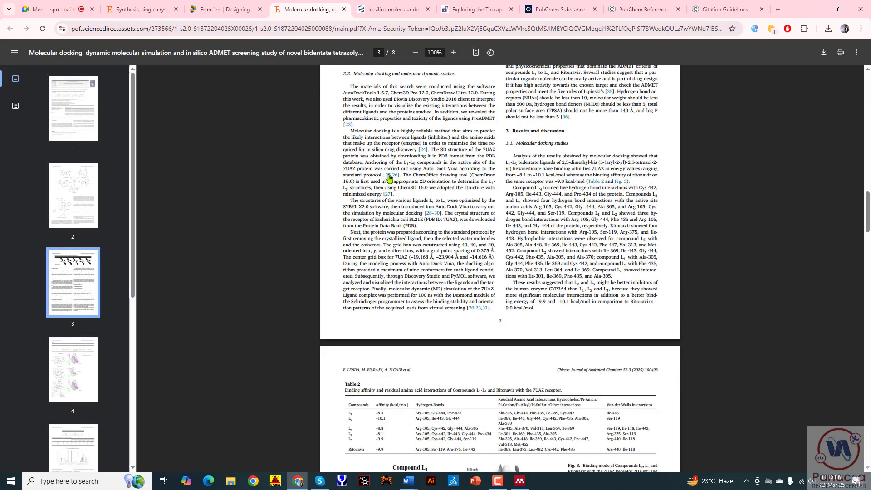
{"action": "left_click", "coordinate": [374, 8]}
{"action": "scroll", "coordinate": [418, 311], "scroll_direction": "down", "scroll_amount": 10}
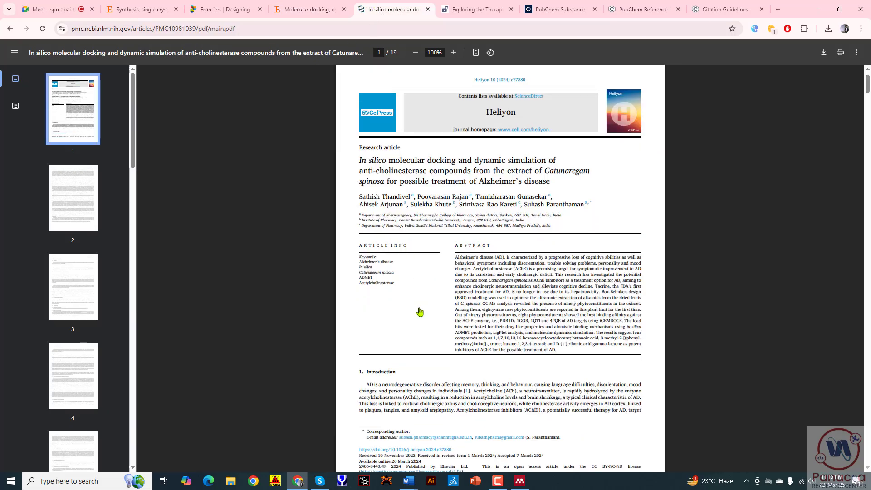
{"action": "left_click", "coordinate": [239, 4]}
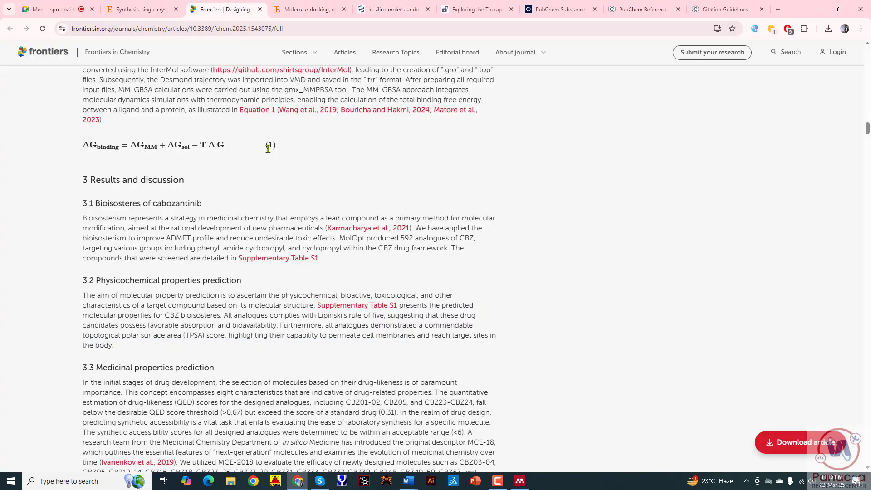
{"action": "scroll", "coordinate": [313, 238], "scroll_direction": "up", "scroll_amount": 1}
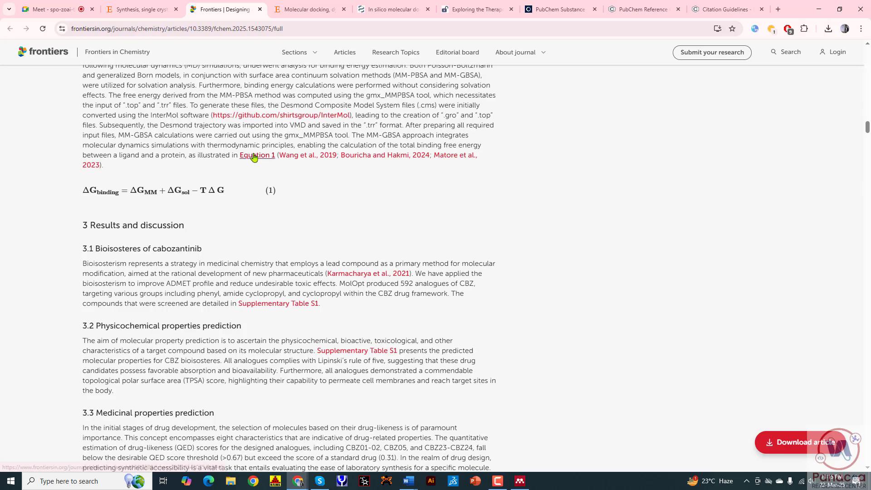
{"action": "left_click", "coordinate": [132, 4]}
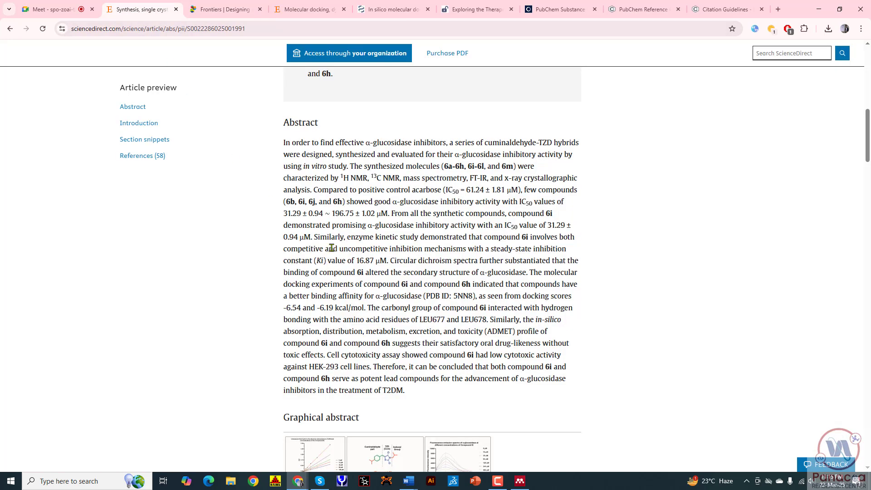
{"action": "scroll", "coordinate": [331, 247], "scroll_direction": "down", "scroll_amount": 10}
{"action": "scroll", "coordinate": [345, 336], "scroll_direction": "down", "scroll_amount": 4}
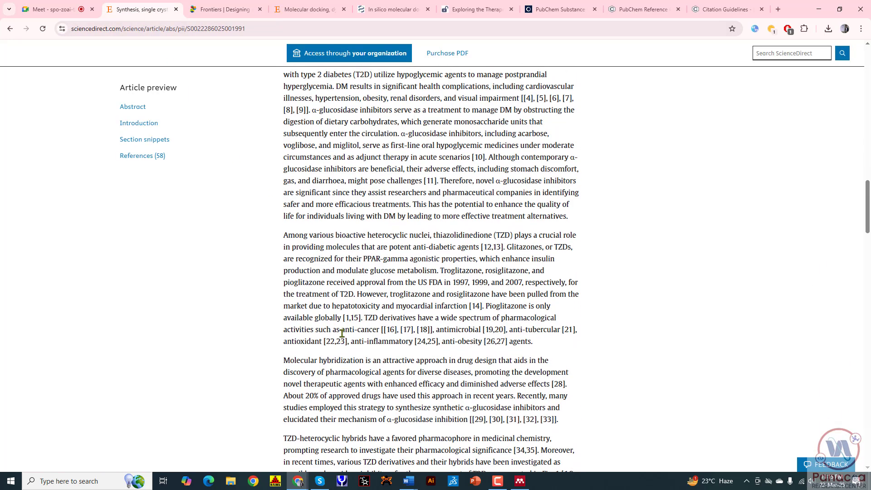
{"action": "scroll", "coordinate": [361, 323], "scroll_direction": "up", "scroll_amount": 2}
Step: Switch back to Word and try the IEEE, Nature and Membranes citation styles on the manuscript one after another
{"action": "left_click", "coordinate": [816, 8]}
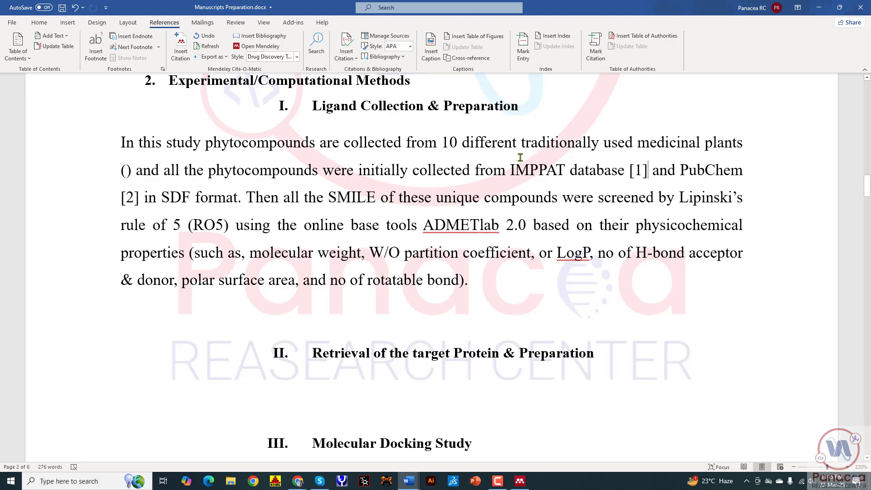
{"action": "left_click", "coordinate": [297, 56]}
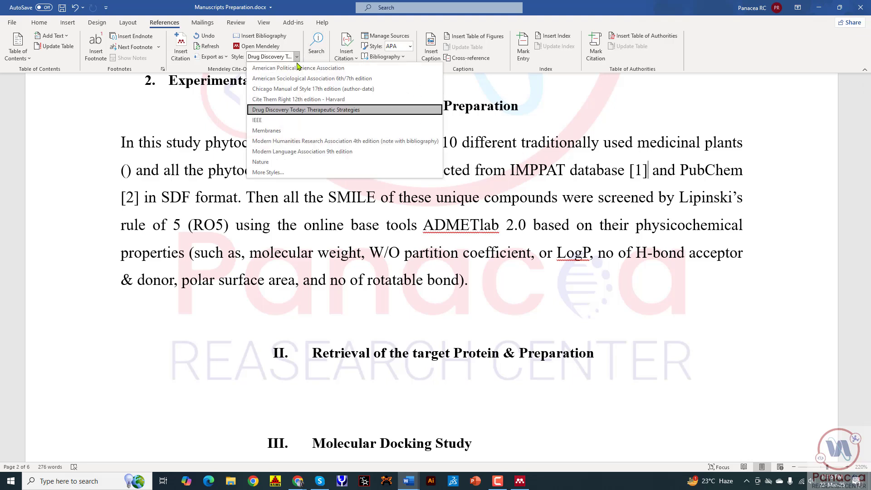
{"action": "left_click", "coordinate": [288, 123]}
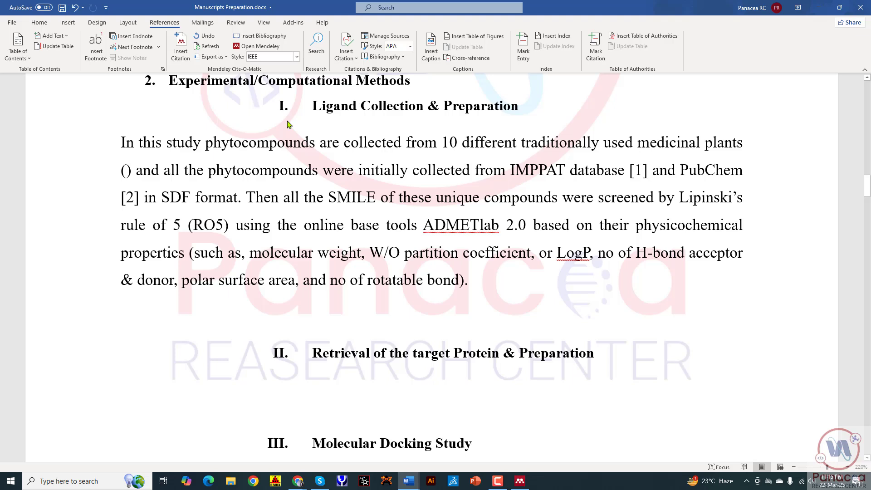
{"action": "left_click", "coordinate": [296, 58]}
{"action": "left_click", "coordinate": [274, 162]}
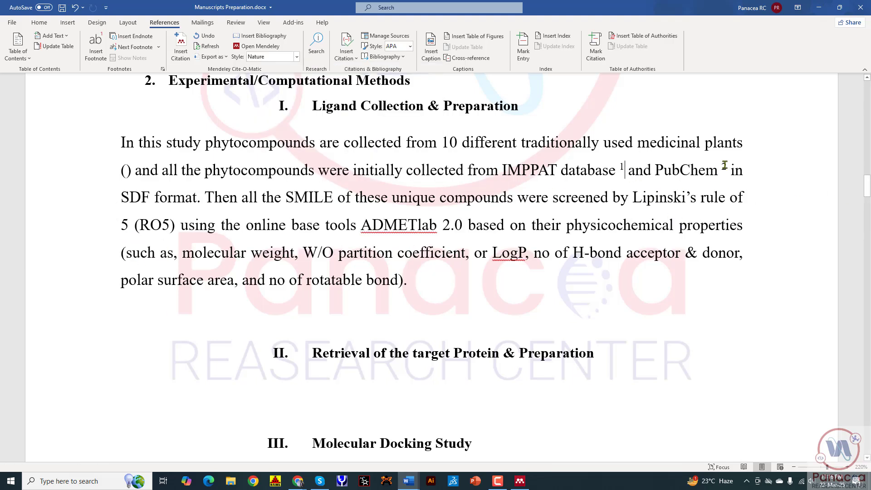
{"action": "left_click", "coordinate": [296, 57]}
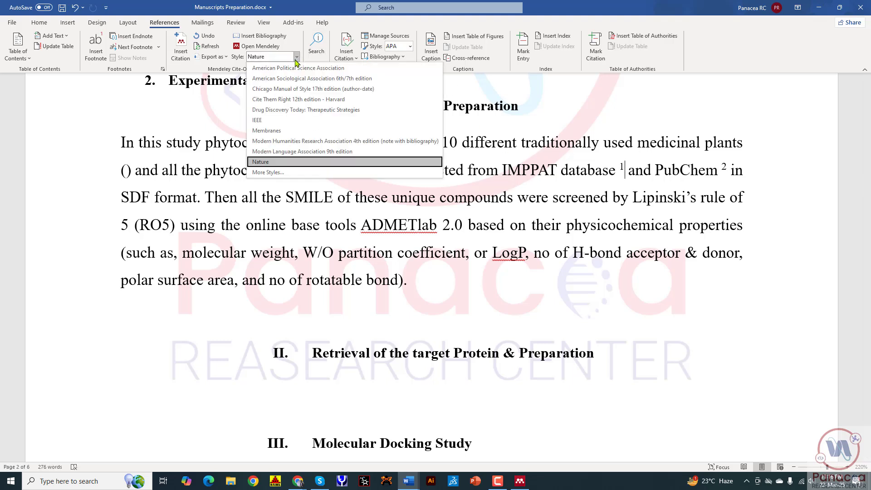
{"action": "left_click", "coordinate": [285, 132]}
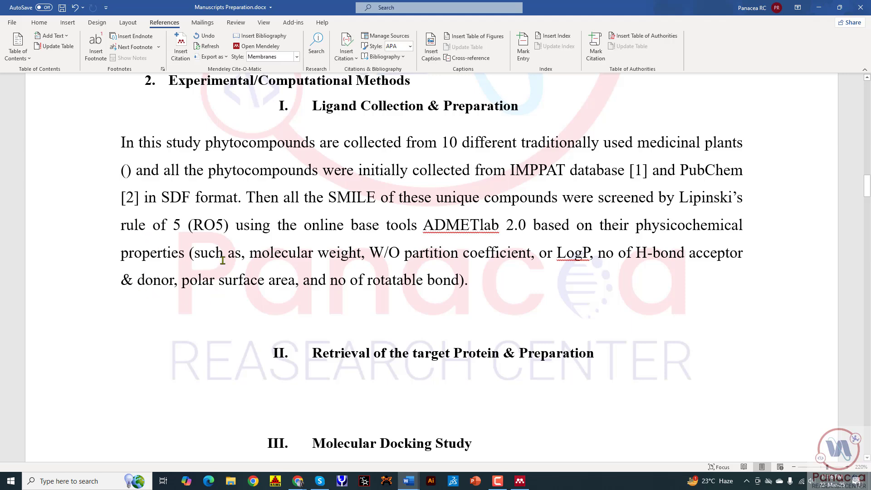
Step: Check the Frontiers article's in-text citations in Chrome, and set the manuscript's Mendeley style in Word to Chicago Manual of Style 17th edition (author-date)
{"action": "left_click", "coordinate": [268, 435]}
{"action": "left_click", "coordinate": [228, 10]}
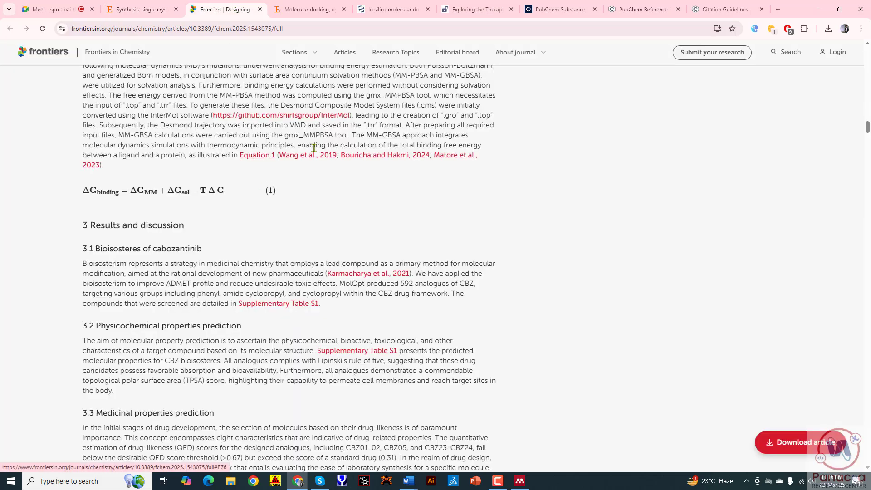
{"action": "left_click", "coordinate": [819, 10]}
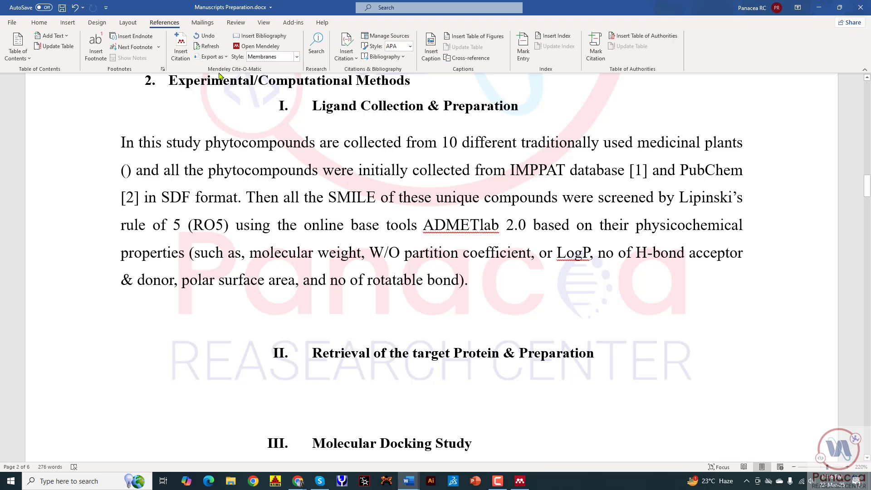
{"action": "left_click", "coordinate": [272, 56]}
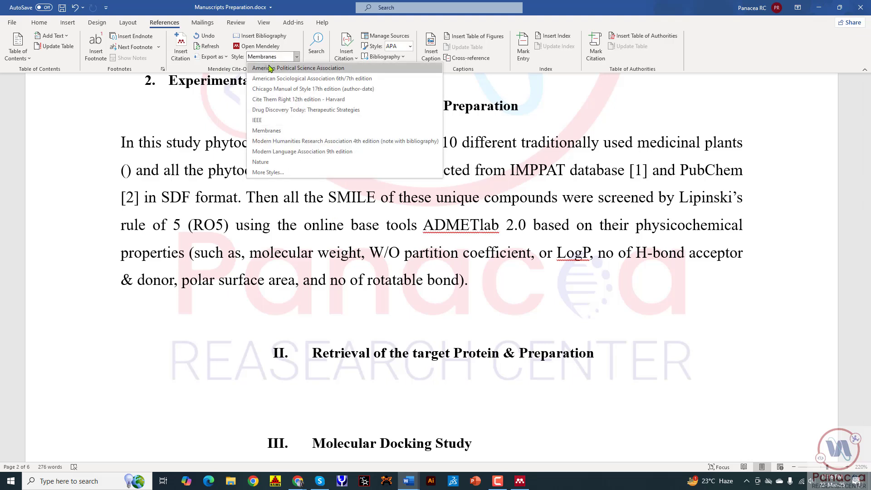
{"action": "left_click", "coordinate": [269, 89]}
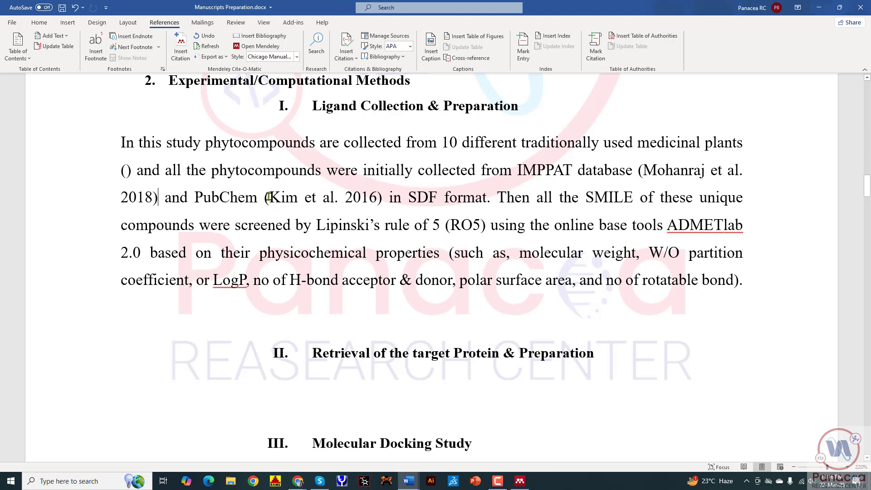
{"action": "left_click_drag", "start_coordinate": [283, 191], "coordinate": [383, 199]}
{"action": "left_click", "coordinate": [389, 206]}
Step: Cite the 2021 "ADMETlab 2.0" article from the Mendeley library right after "ADMETlab 2.0" in the ligand collection paragraph
{"action": "left_click", "coordinate": [141, 252]}
{"action": "left_click", "coordinate": [182, 63]}
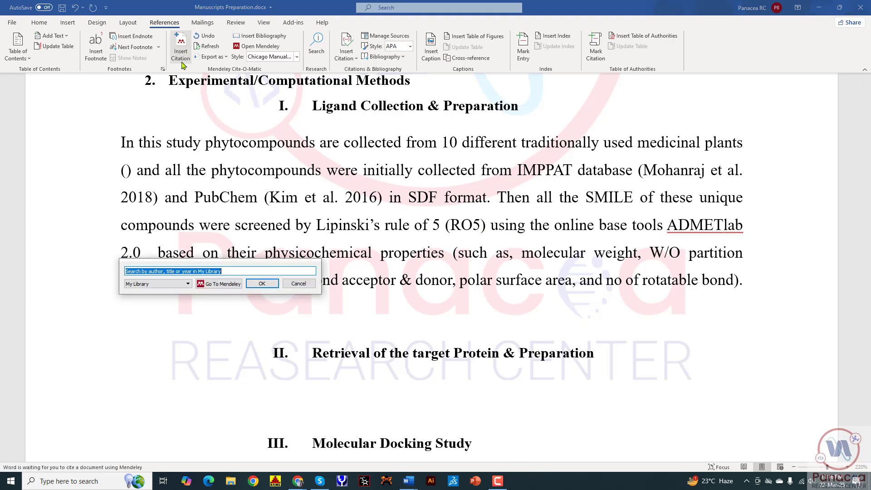
{"action": "type", "text": "ad"}
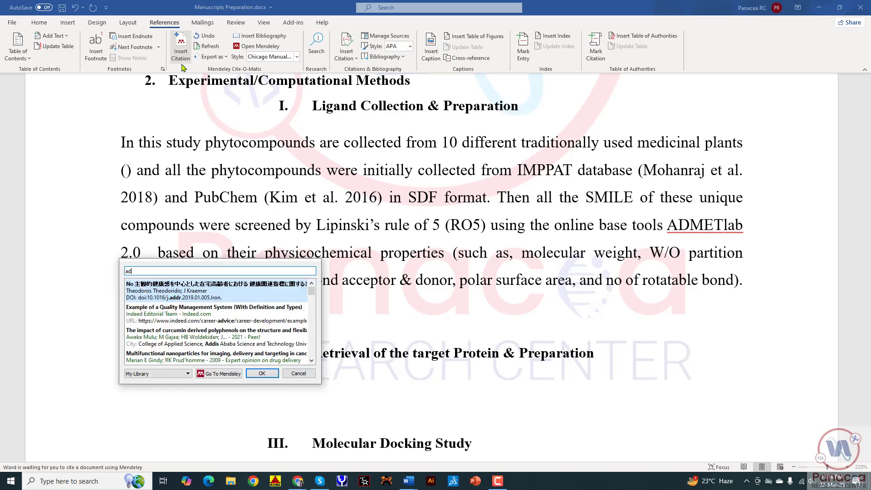
{"action": "type", "text": "metlab"}
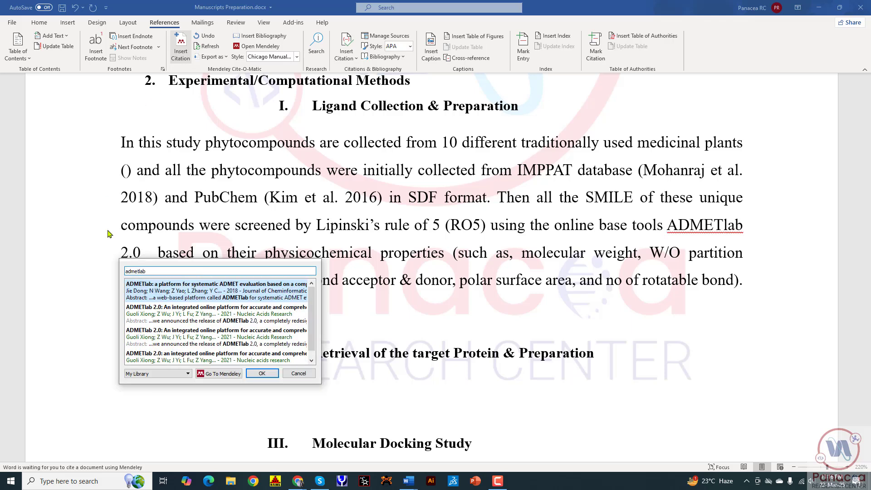
{"action": "left_click", "coordinate": [166, 319]}
{"action": "key", "text": "Return"}
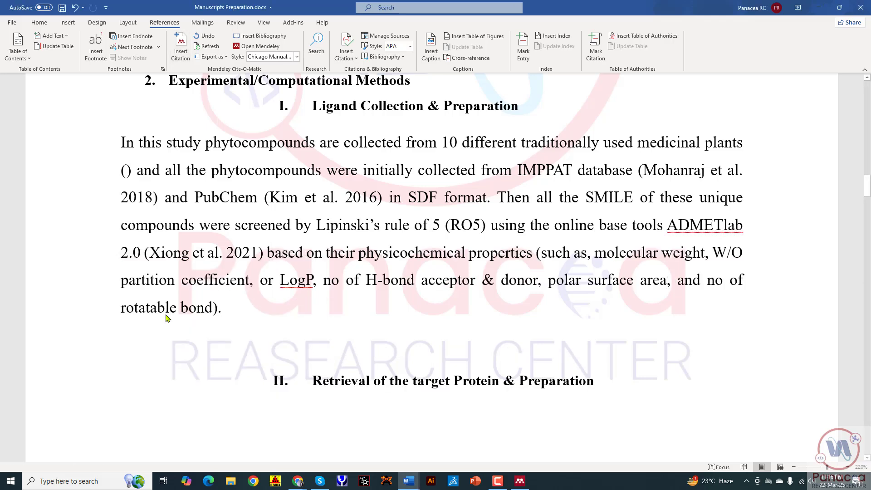
Step: Delete all the old bulleted tick-borne disease and babesiosis references under the References heading
{"action": "left_click", "coordinate": [248, 311]}
{"action": "scroll", "coordinate": [247, 311], "scroll_direction": "down", "scroll_amount": 2}
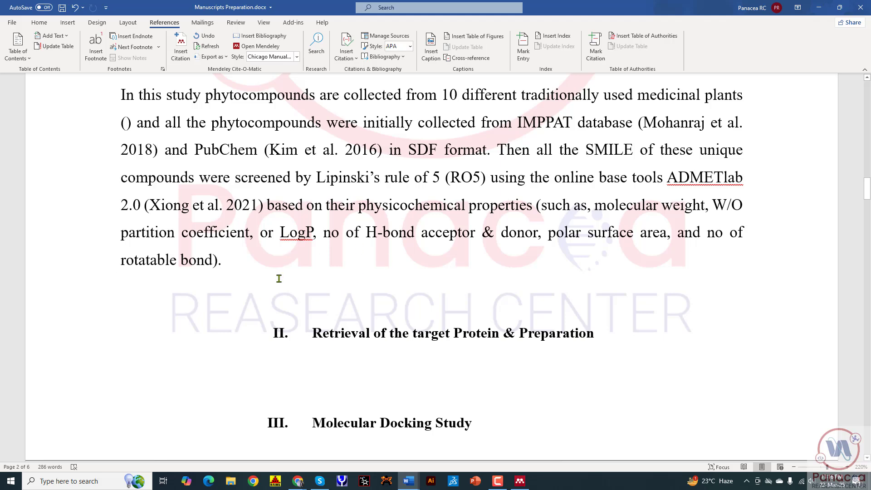
{"action": "scroll", "coordinate": [272, 268], "scroll_direction": "down", "scroll_amount": 4}
{"action": "scroll", "coordinate": [260, 191], "scroll_direction": "down", "scroll_amount": 2}
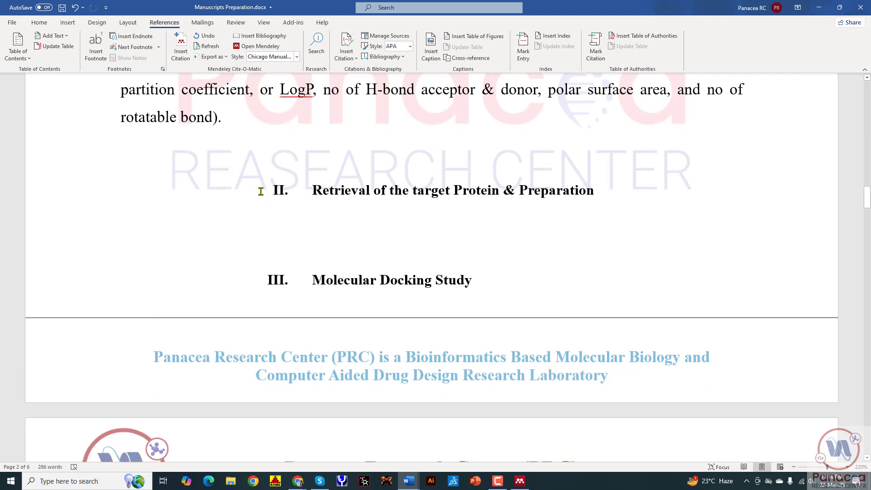
{"action": "key", "text": "Return"}
{"action": "scroll", "coordinate": [313, 263], "scroll_direction": "down", "scroll_amount": 20}
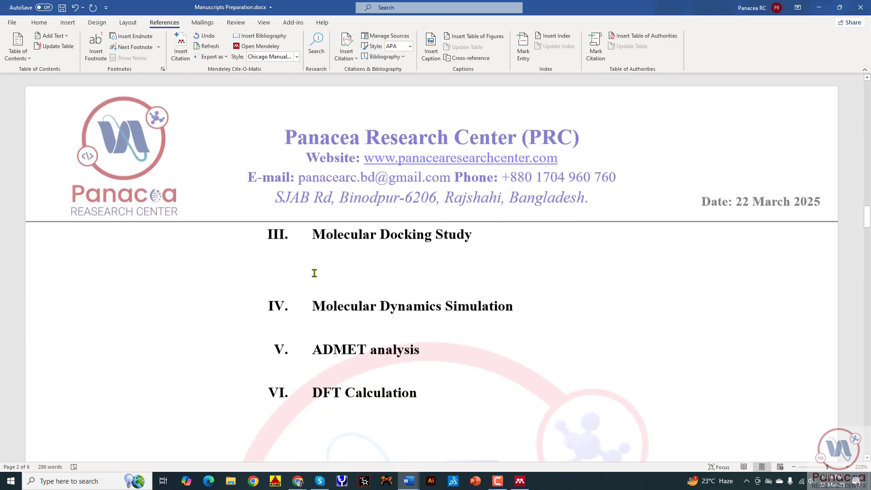
{"action": "scroll", "coordinate": [317, 277], "scroll_direction": "down", "scroll_amount": 20}
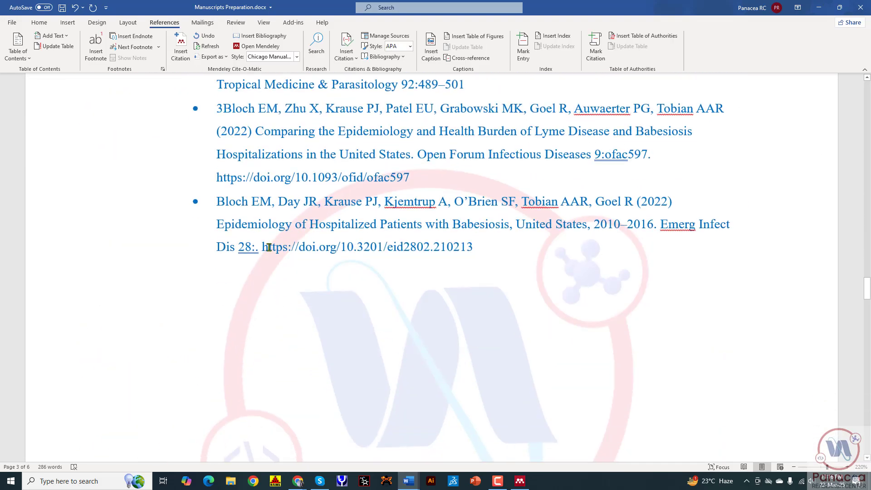
{"action": "scroll", "coordinate": [264, 275], "scroll_direction": "up", "scroll_amount": 20}
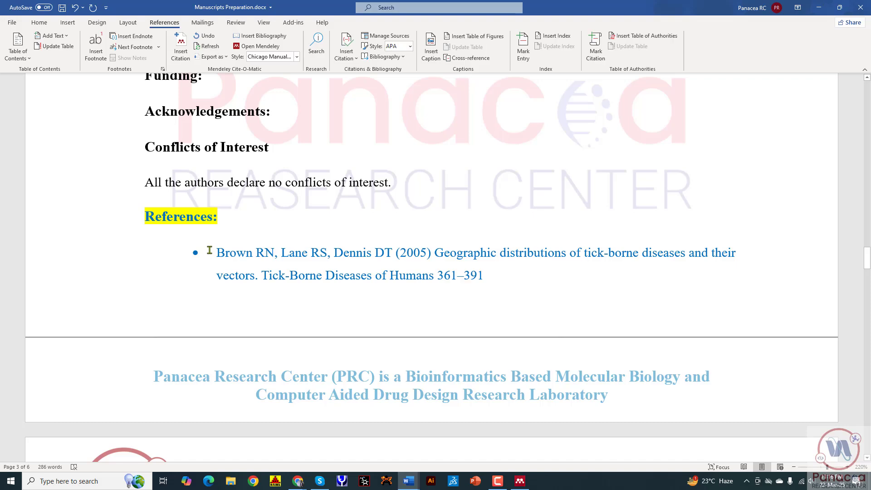
{"action": "scroll", "coordinate": [219, 257], "scroll_direction": "down", "scroll_amount": 15}
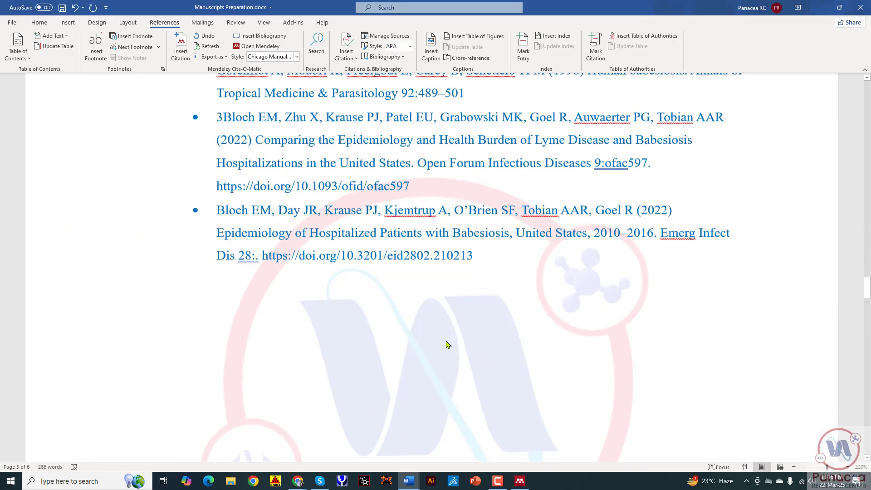
{"action": "left_click", "coordinate": [479, 251], "text": "shift"}
{"action": "key", "text": "BackSpace"}
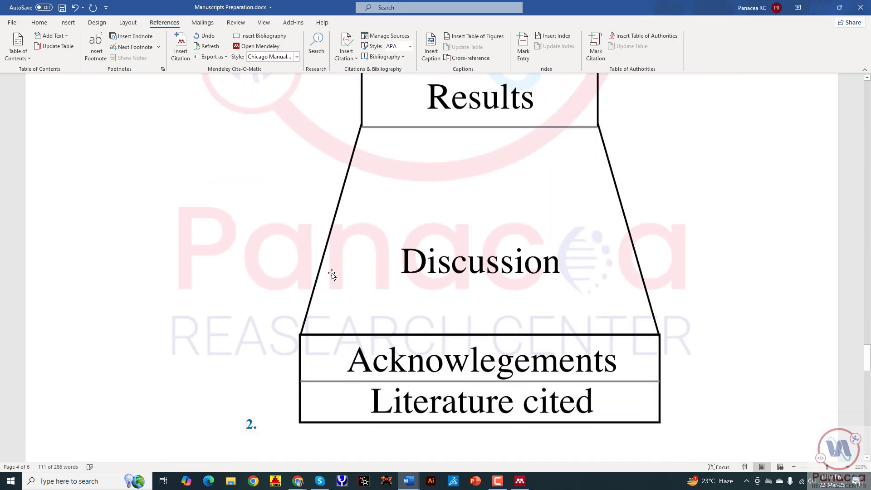
Step: Insert the Mendeley bibliography on a new line under the References heading and review its entries
{"action": "scroll", "coordinate": [337, 283], "scroll_direction": "up", "scroll_amount": 10}
{"action": "scroll", "coordinate": [338, 288], "scroll_direction": "up", "scroll_amount": 5}
{"action": "scroll", "coordinate": [318, 304], "scroll_direction": "down", "scroll_amount": 2}
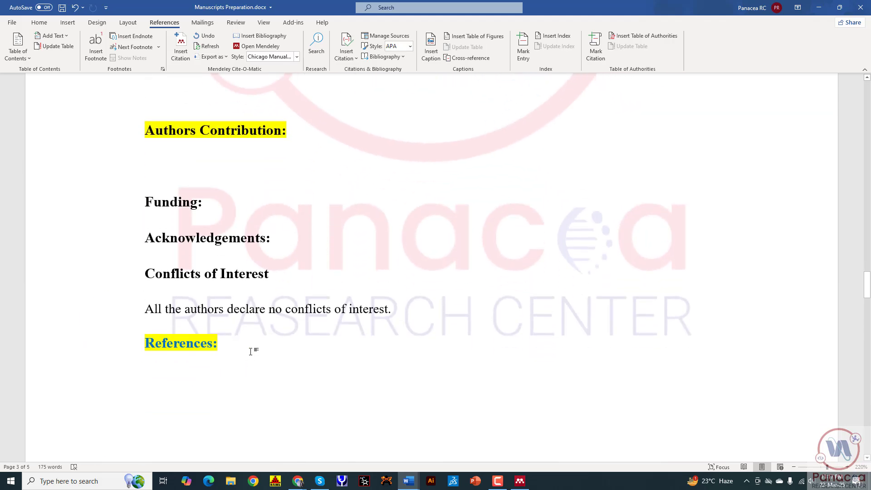
{"action": "key", "text": "Return"}
{"action": "left_click", "coordinate": [265, 36]}
{"action": "scroll", "coordinate": [147, 208], "scroll_direction": "down", "scroll_amount": 10}
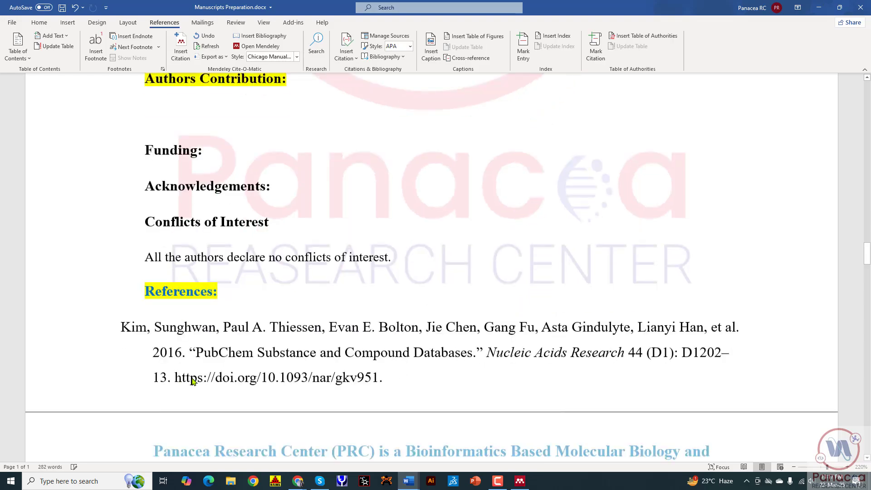
{"action": "scroll", "coordinate": [146, 208], "scroll_direction": "down", "scroll_amount": 3}
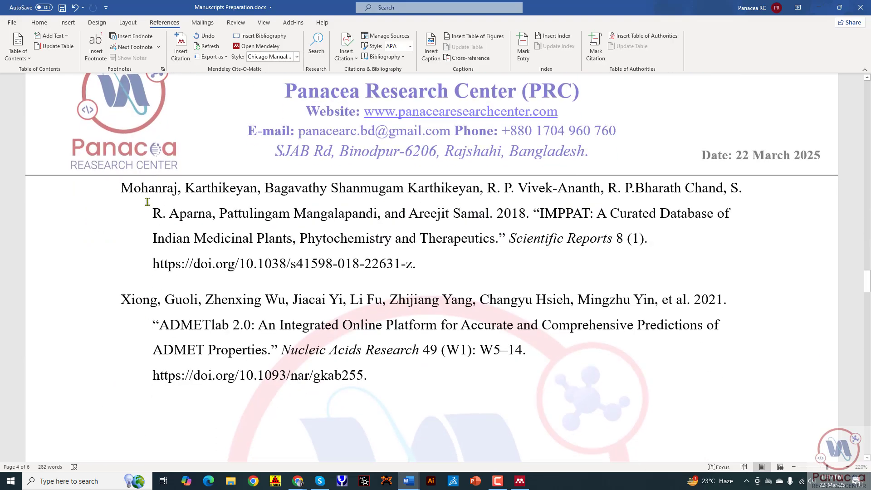
Step: Start a citation before the final period of the ligand collection paragraph and search the Mendeley library for "pDB"
{"action": "scroll", "coordinate": [233, 336], "scroll_direction": "up", "scroll_amount": 15}
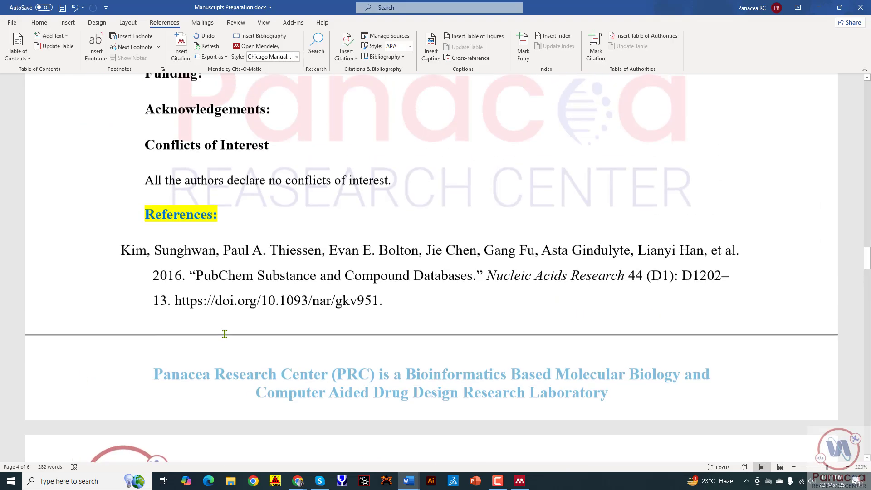
{"action": "scroll", "coordinate": [241, 323], "scroll_direction": "up", "scroll_amount": 15}
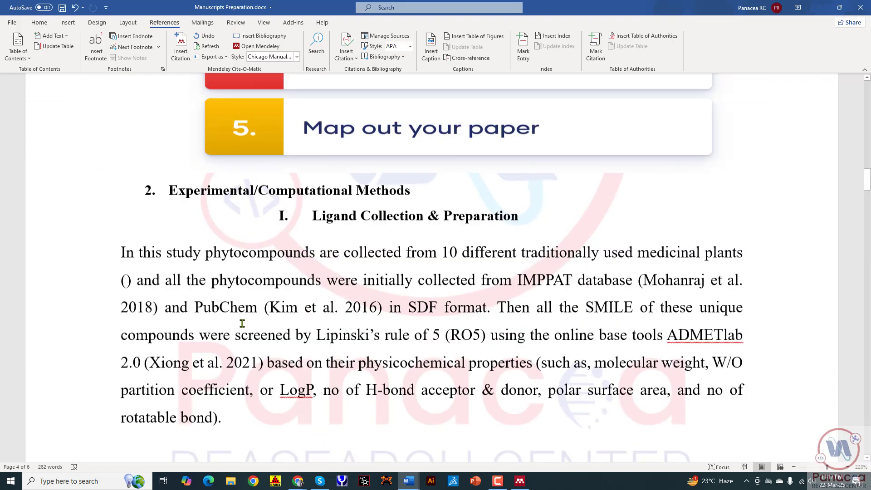
{"action": "scroll", "coordinate": [242, 331], "scroll_direction": "down", "scroll_amount": 2}
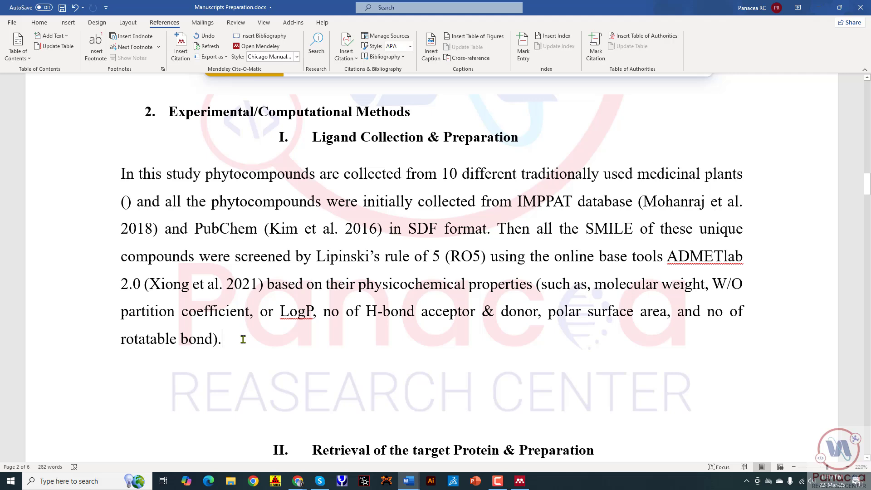
{"action": "key", "text": "Left"}
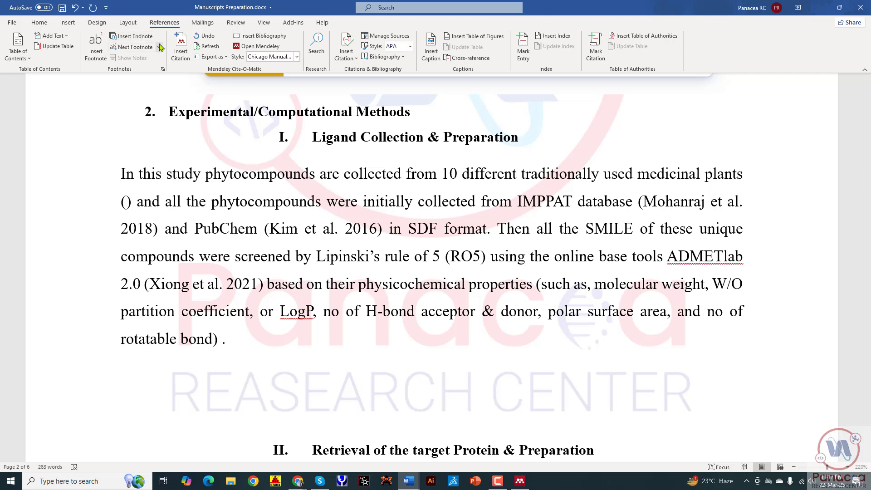
{"action": "left_click", "coordinate": [180, 50]}
{"action": "type", "text": "pDB"}
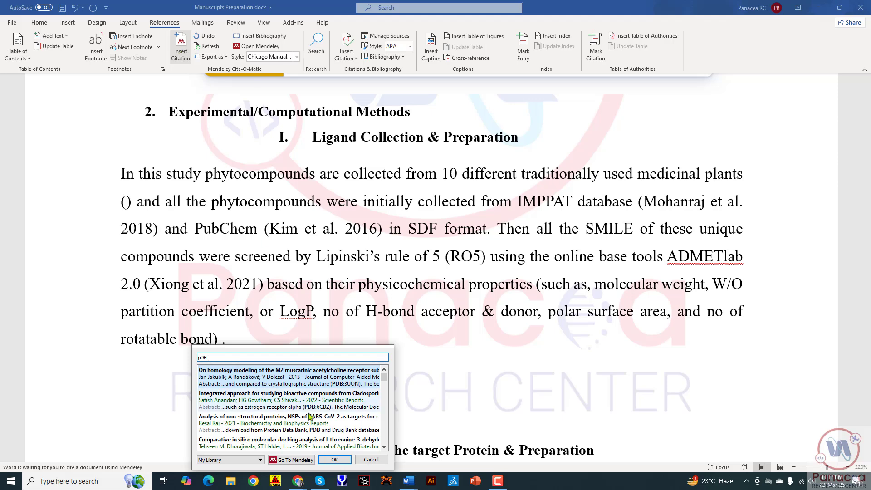
{"action": "scroll", "coordinate": [285, 412], "scroll_direction": "down", "scroll_amount": 5}
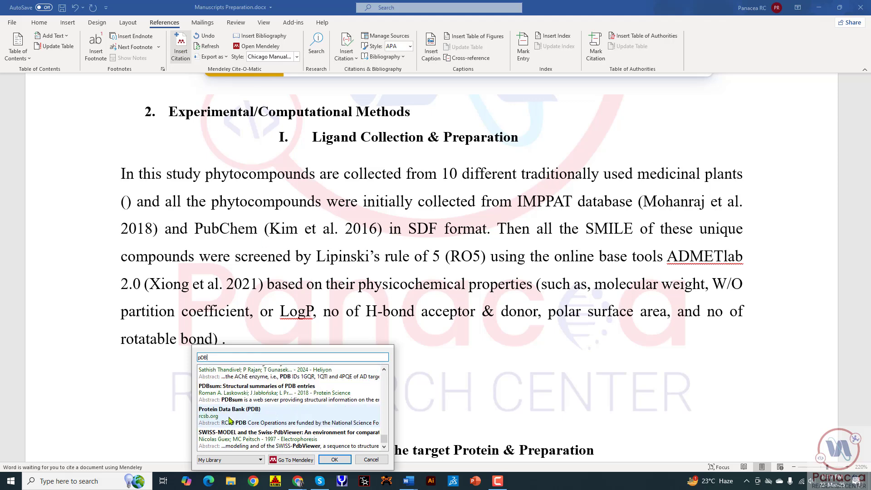